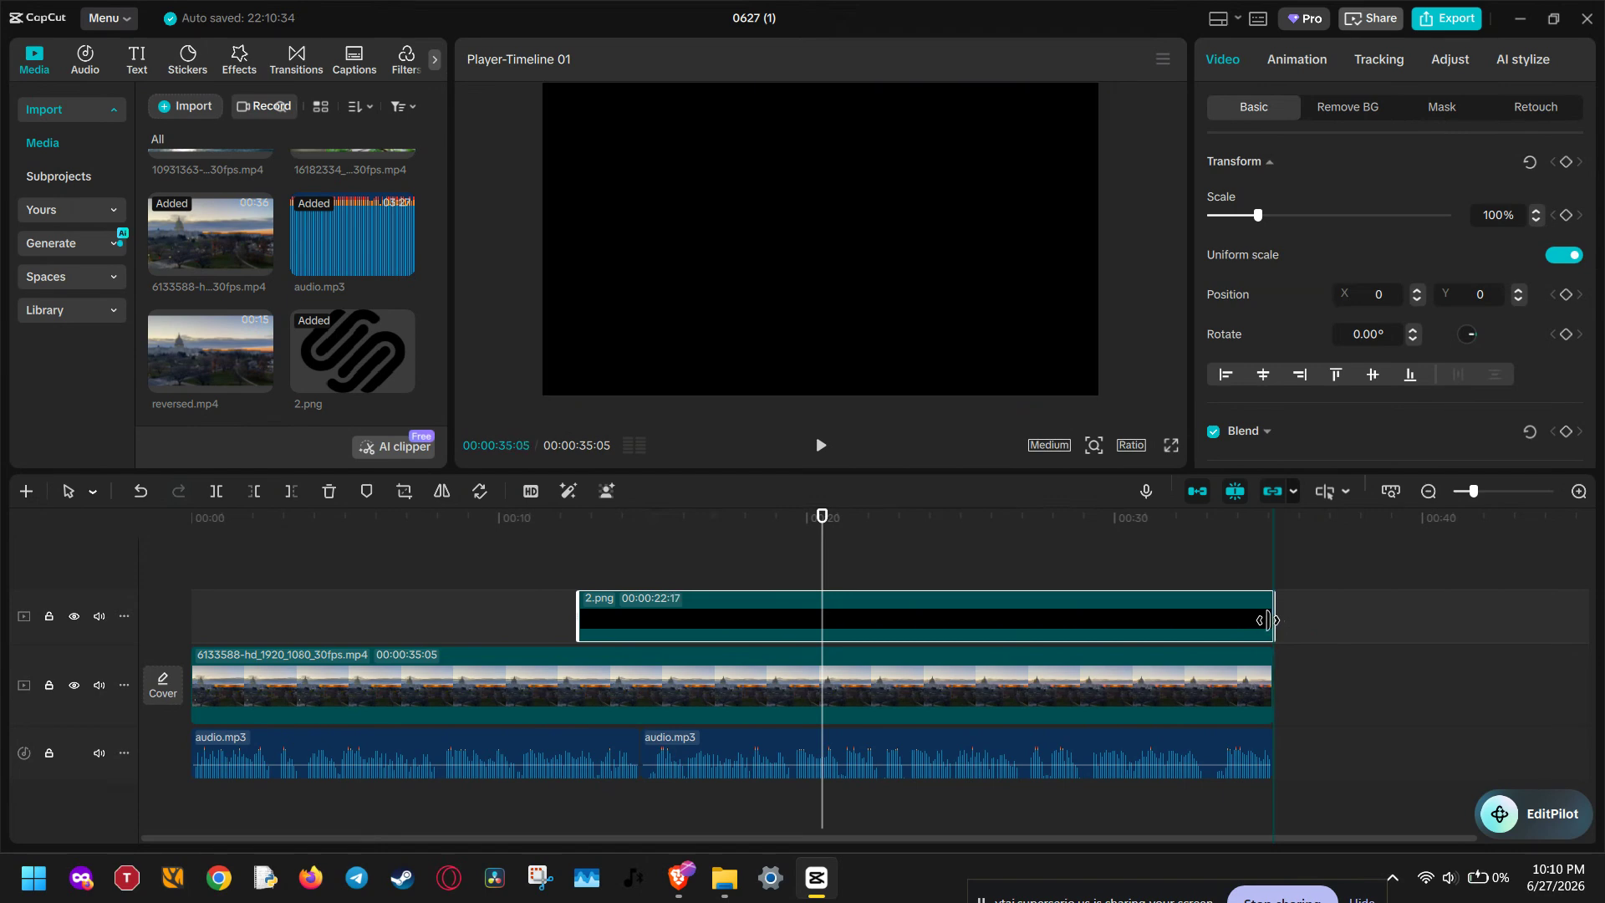
Step: Extend the 2.png logo clip to span the full 00:00:35:05 timeline and scale the logo down to about 49%
{"action": "left_click_drag", "start_coordinate": [575, 623], "coordinate": [190, 623]}
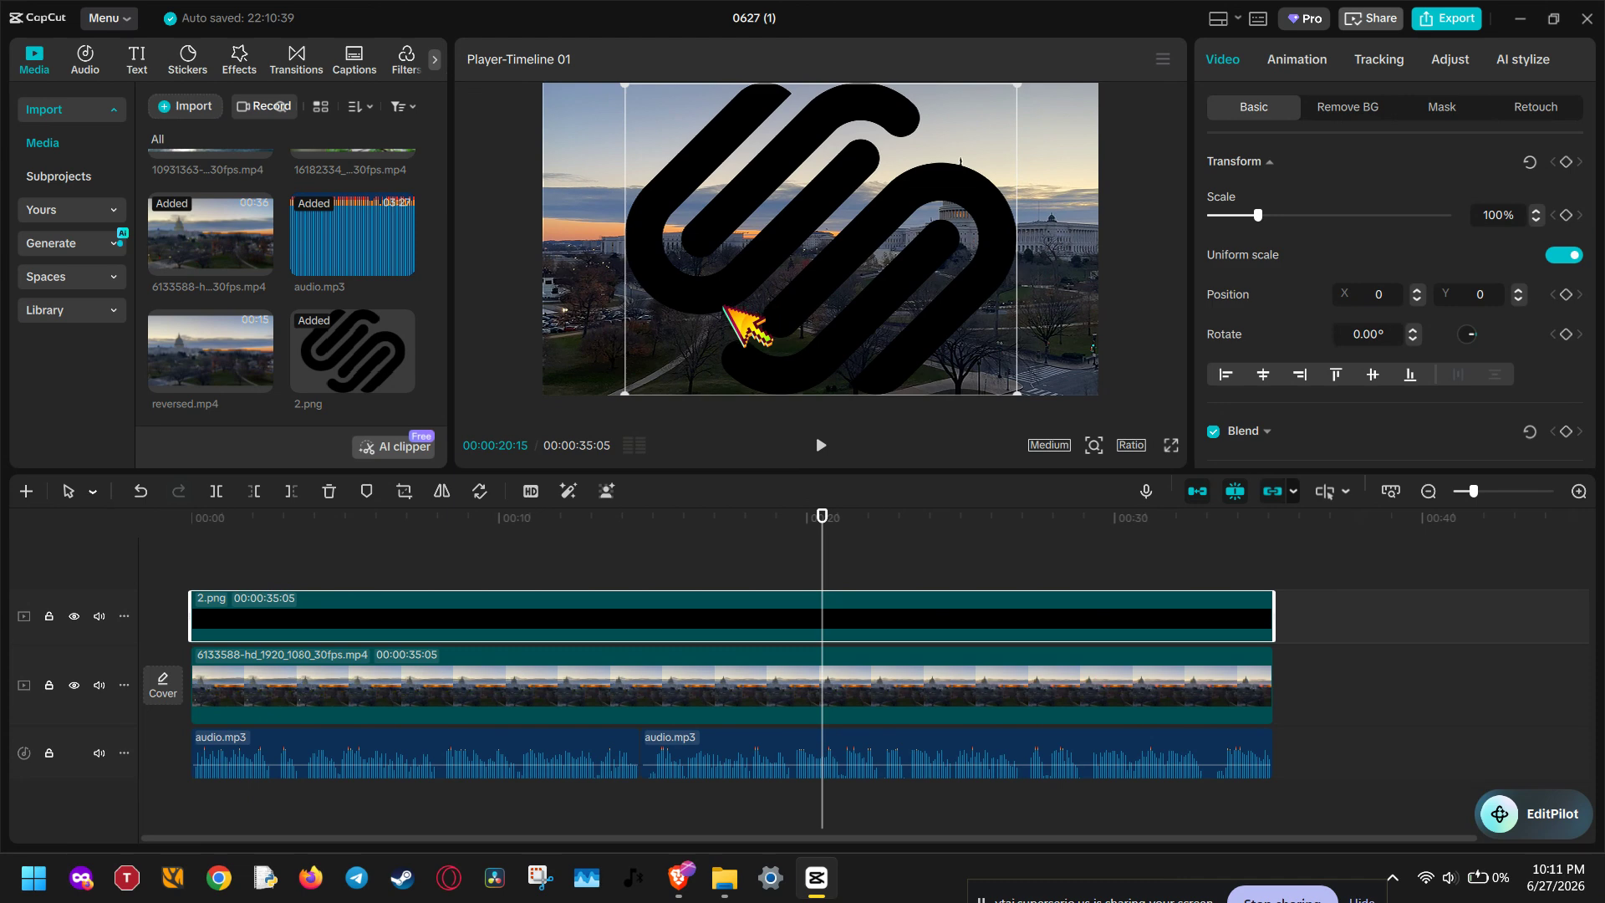
{"action": "left_click_drag", "start_coordinate": [624, 392], "coordinate": [725, 316]}
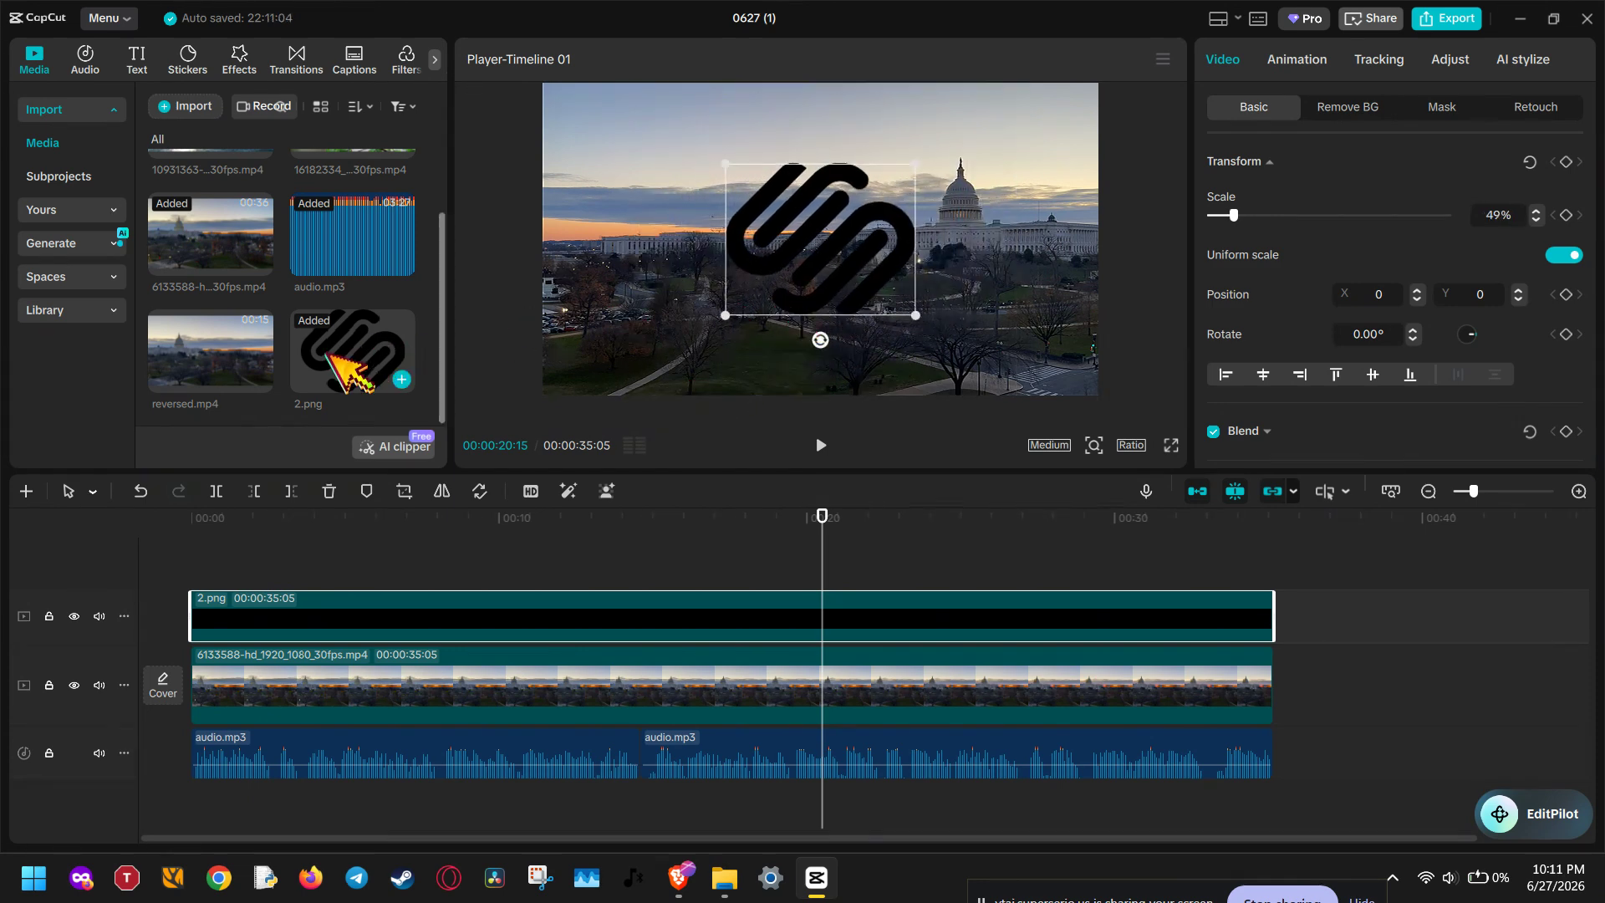
Step: Look through the imported media and preview the 2.png logo image
{"action": "scroll", "coordinate": [343, 351], "scroll_direction": "up", "scroll_amount": 1}
{"action": "scroll", "coordinate": [343, 343], "scroll_direction": "down", "scroll_amount": 1}
{"action": "scroll", "coordinate": [334, 351], "scroll_direction": "up", "scroll_amount": 1}
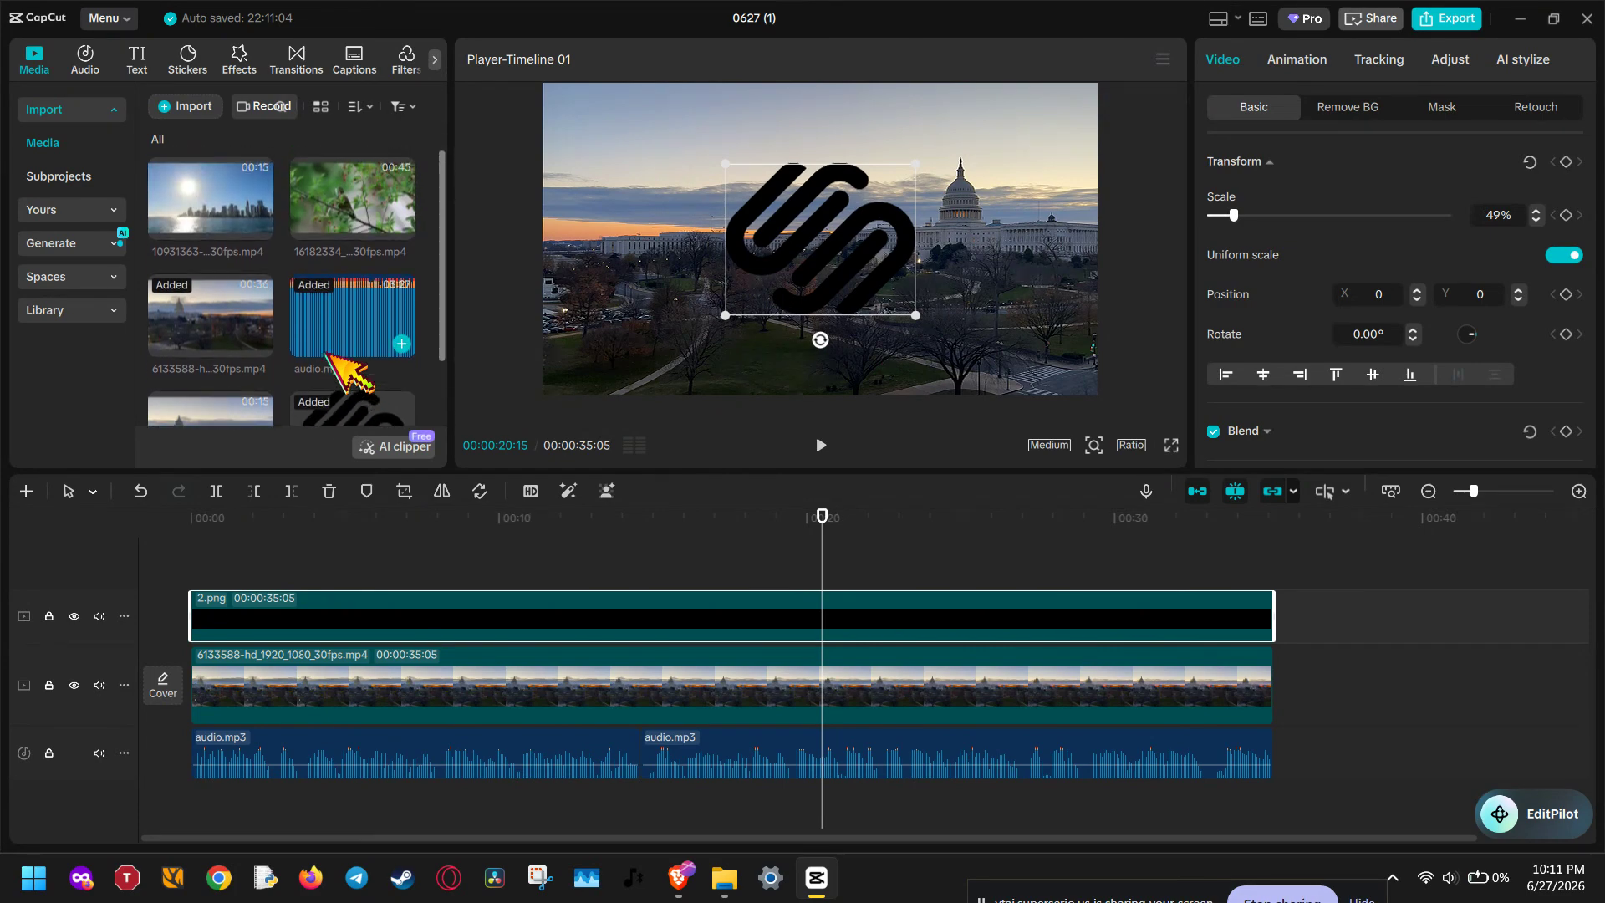
{"action": "scroll", "coordinate": [330, 352], "scroll_direction": "down", "scroll_amount": 2}
{"action": "scroll", "coordinate": [347, 368], "scroll_direction": "up", "scroll_amount": 2}
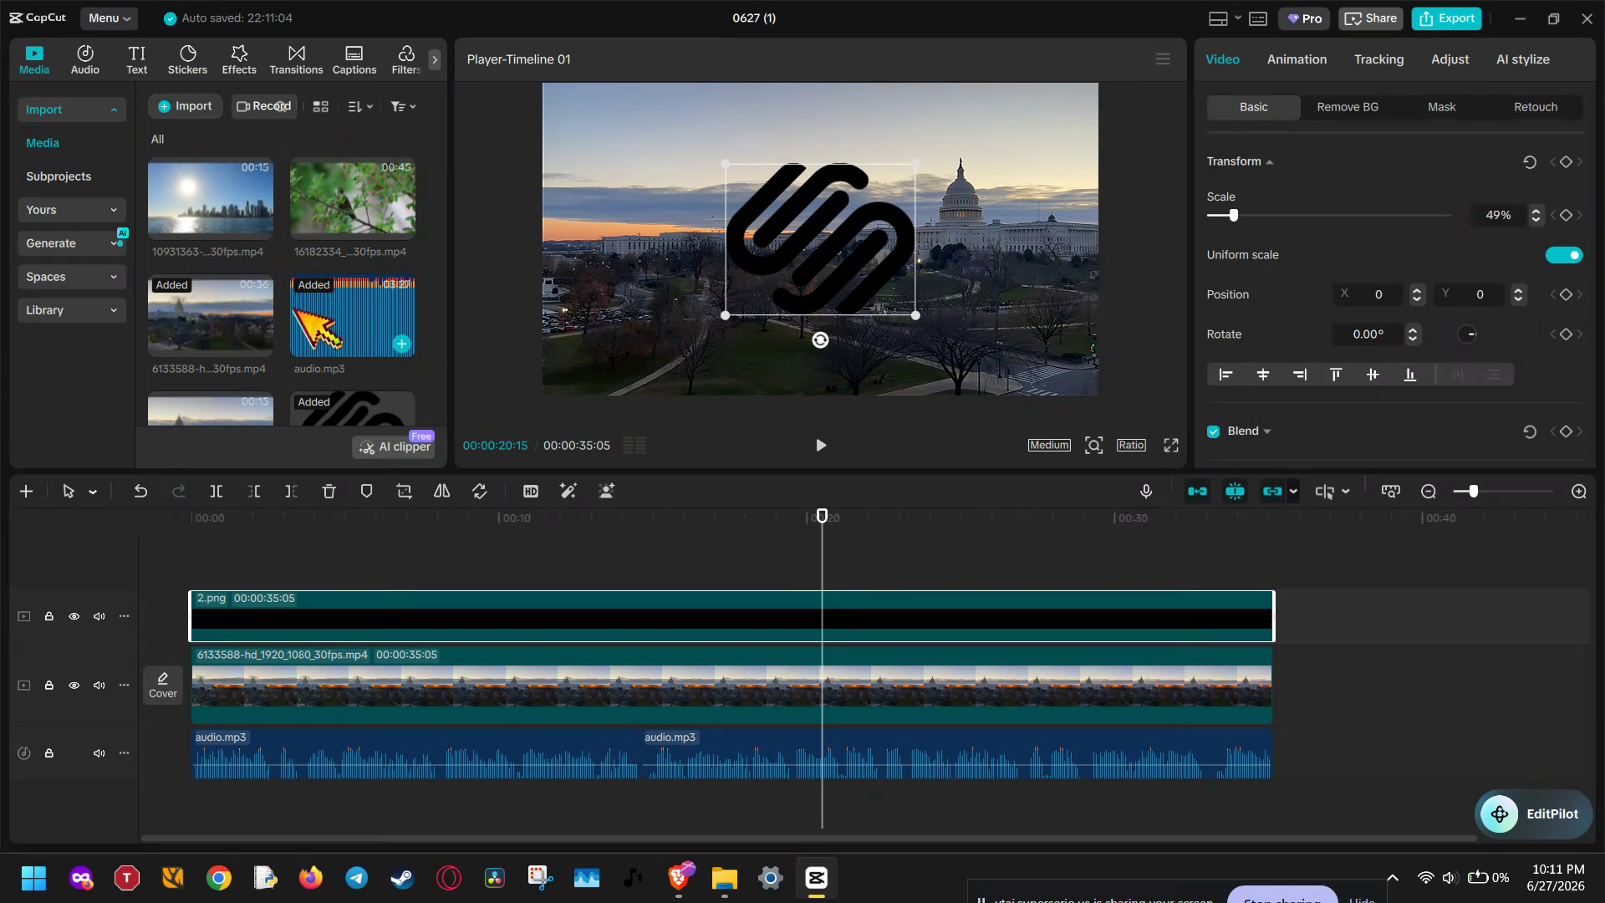
{"action": "scroll", "coordinate": [292, 319], "scroll_direction": "down", "scroll_amount": 2}
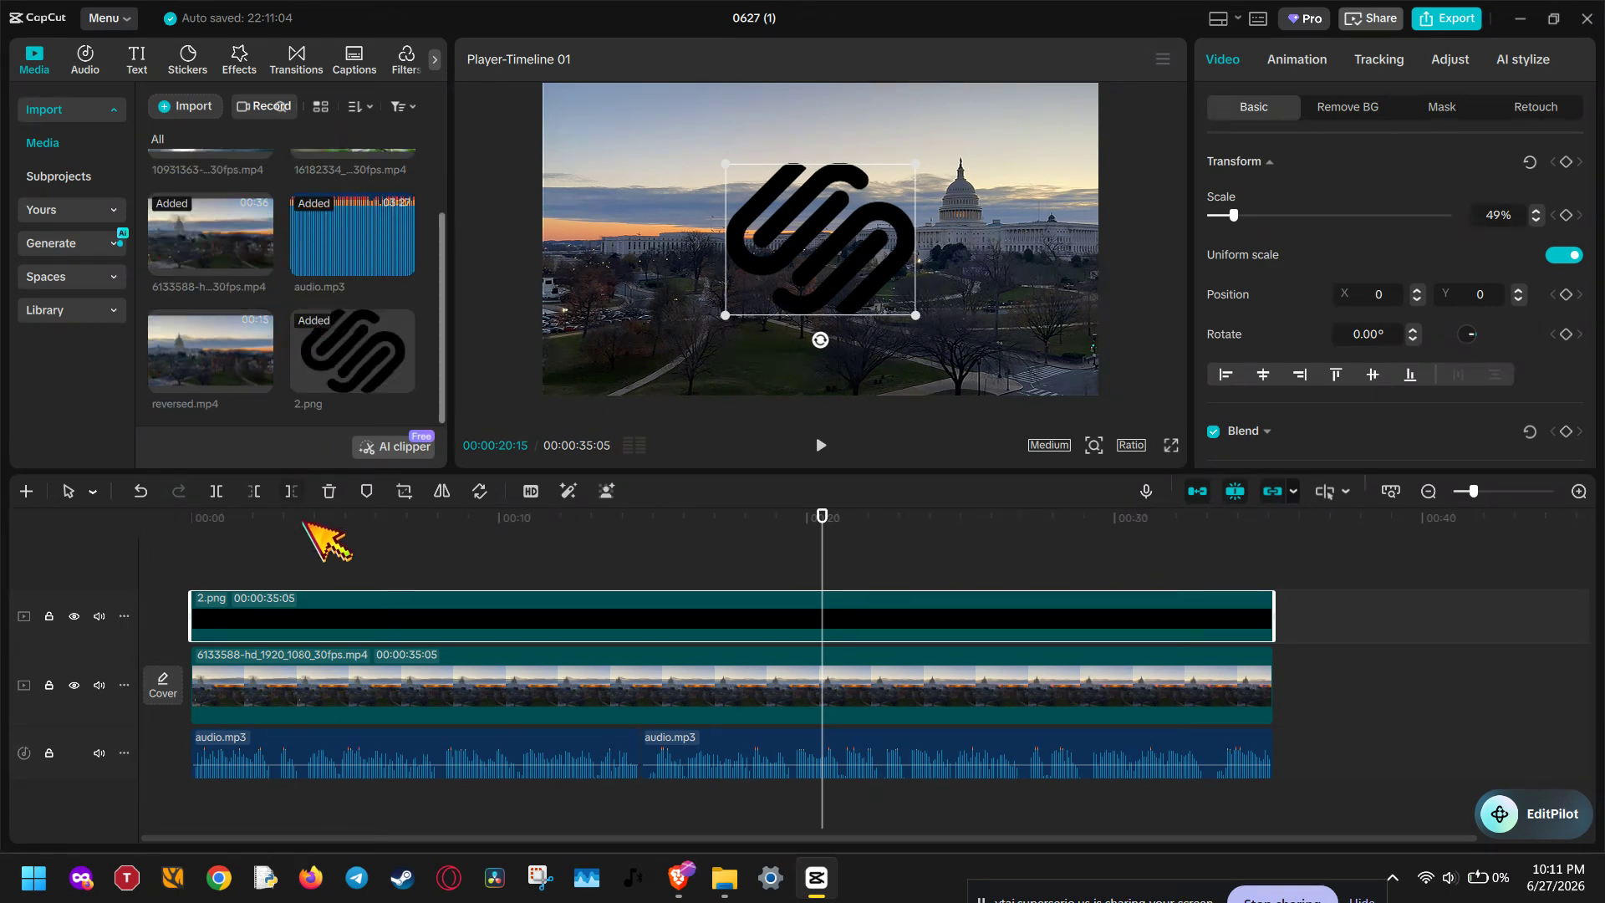
{"action": "left_click", "coordinate": [321, 658]}
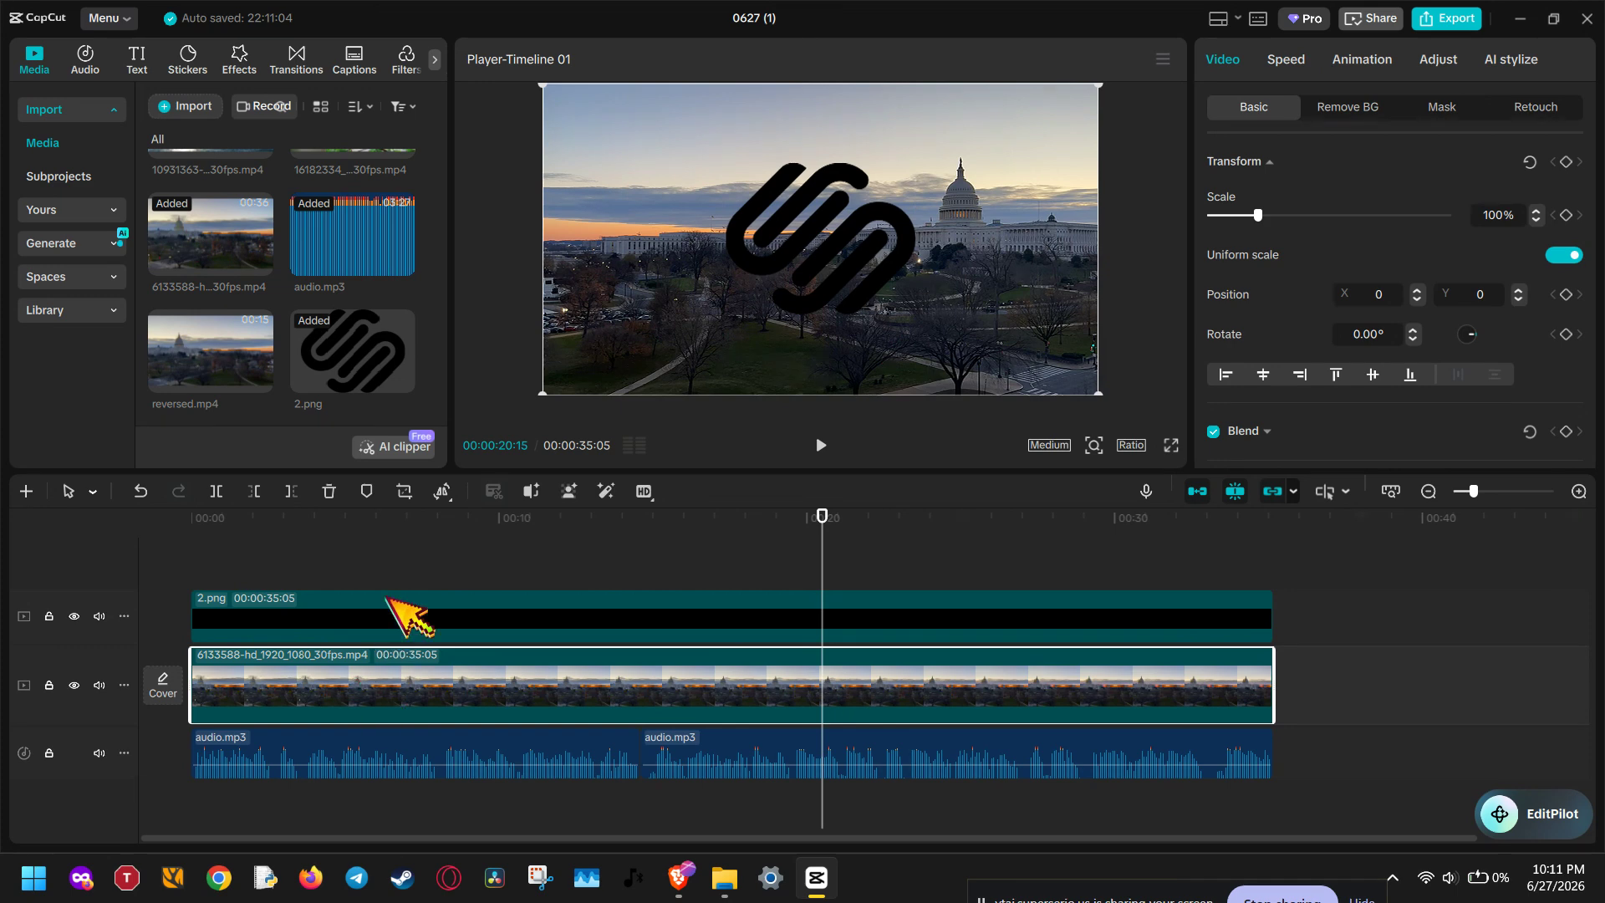
{"action": "left_click", "coordinate": [339, 322]}
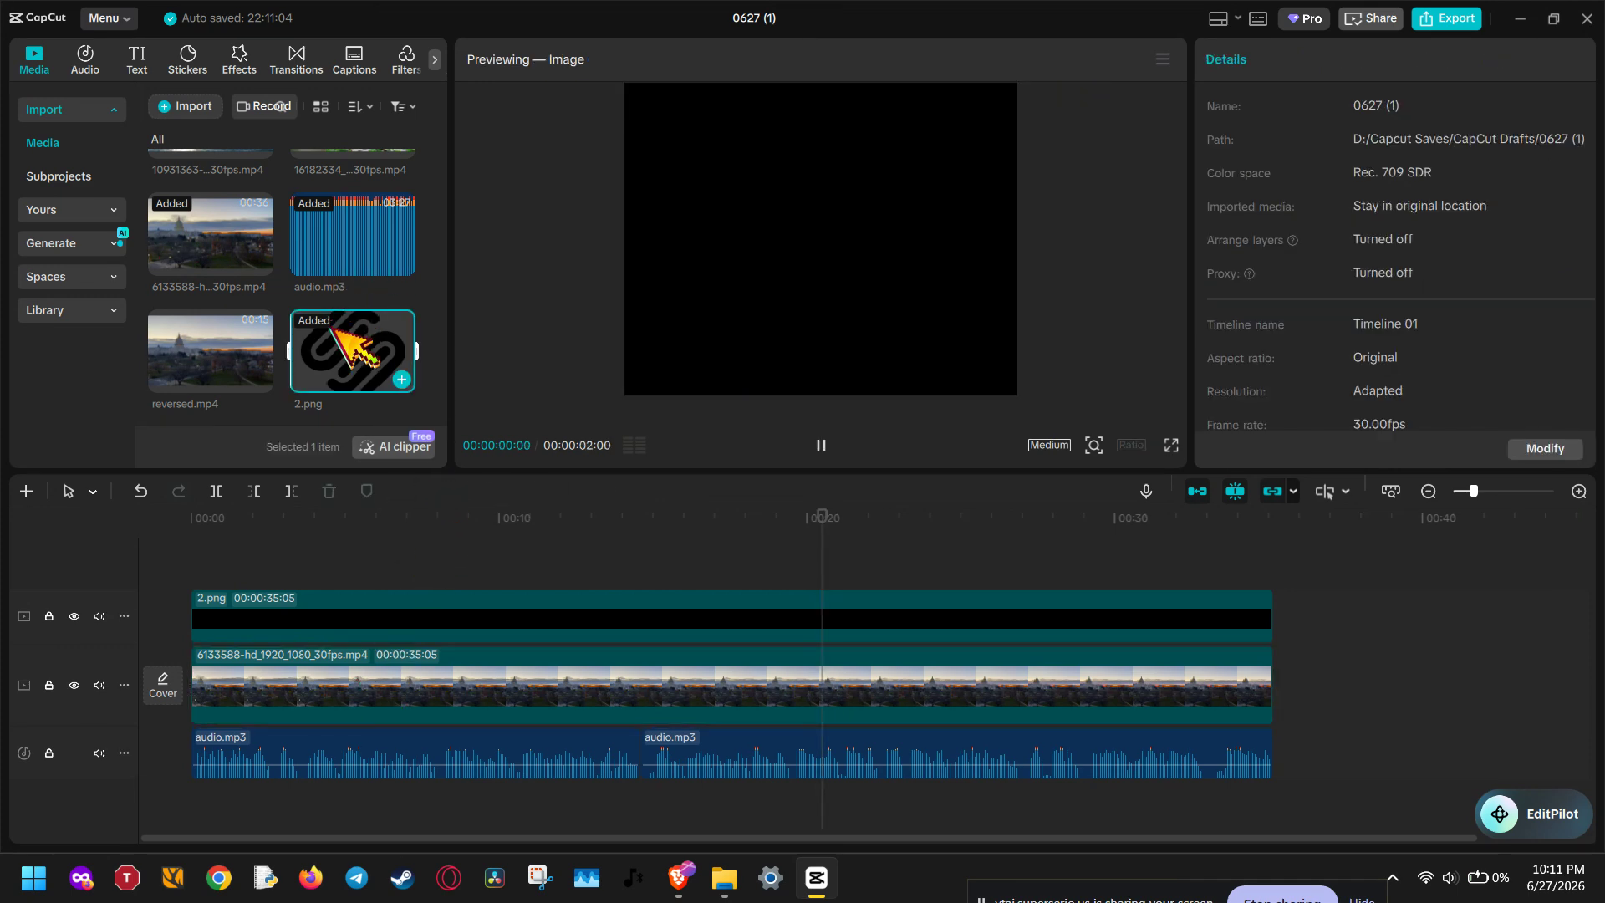
{"action": "key", "text": "space"}
Step: Move the timeline logo into the upper-right corner of the video frame and shrink it to about 20%
{"action": "left_click", "coordinate": [397, 605]}
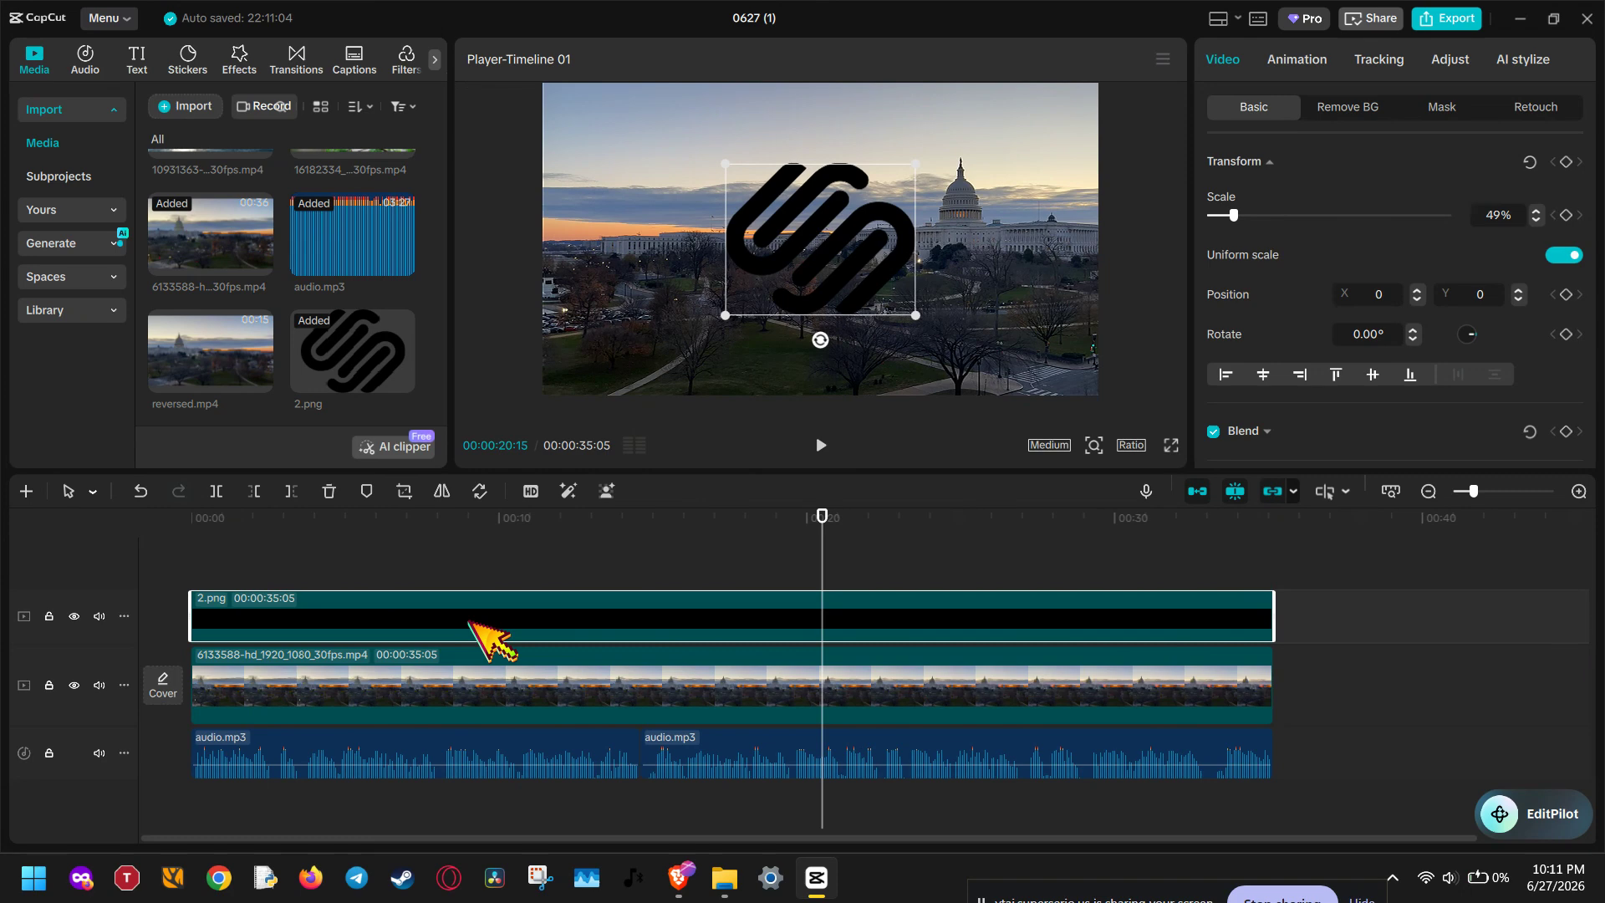
{"action": "left_click_drag", "start_coordinate": [851, 235], "coordinate": [1006, 156]}
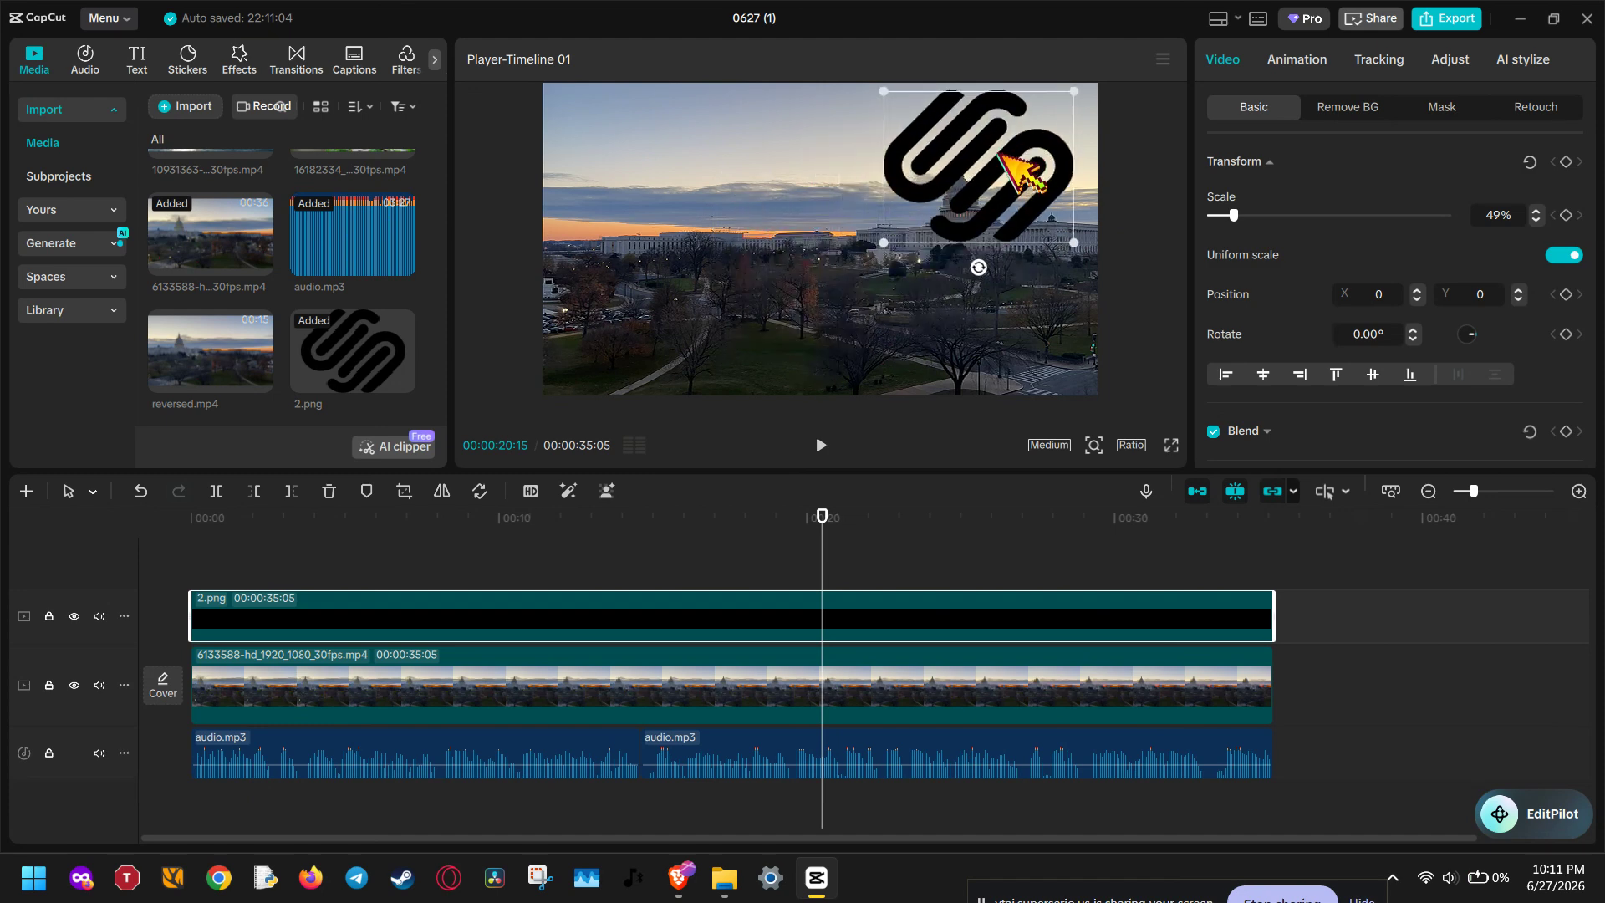
{"action": "left_click_drag", "start_coordinate": [879, 248], "coordinate": [1055, 125]}
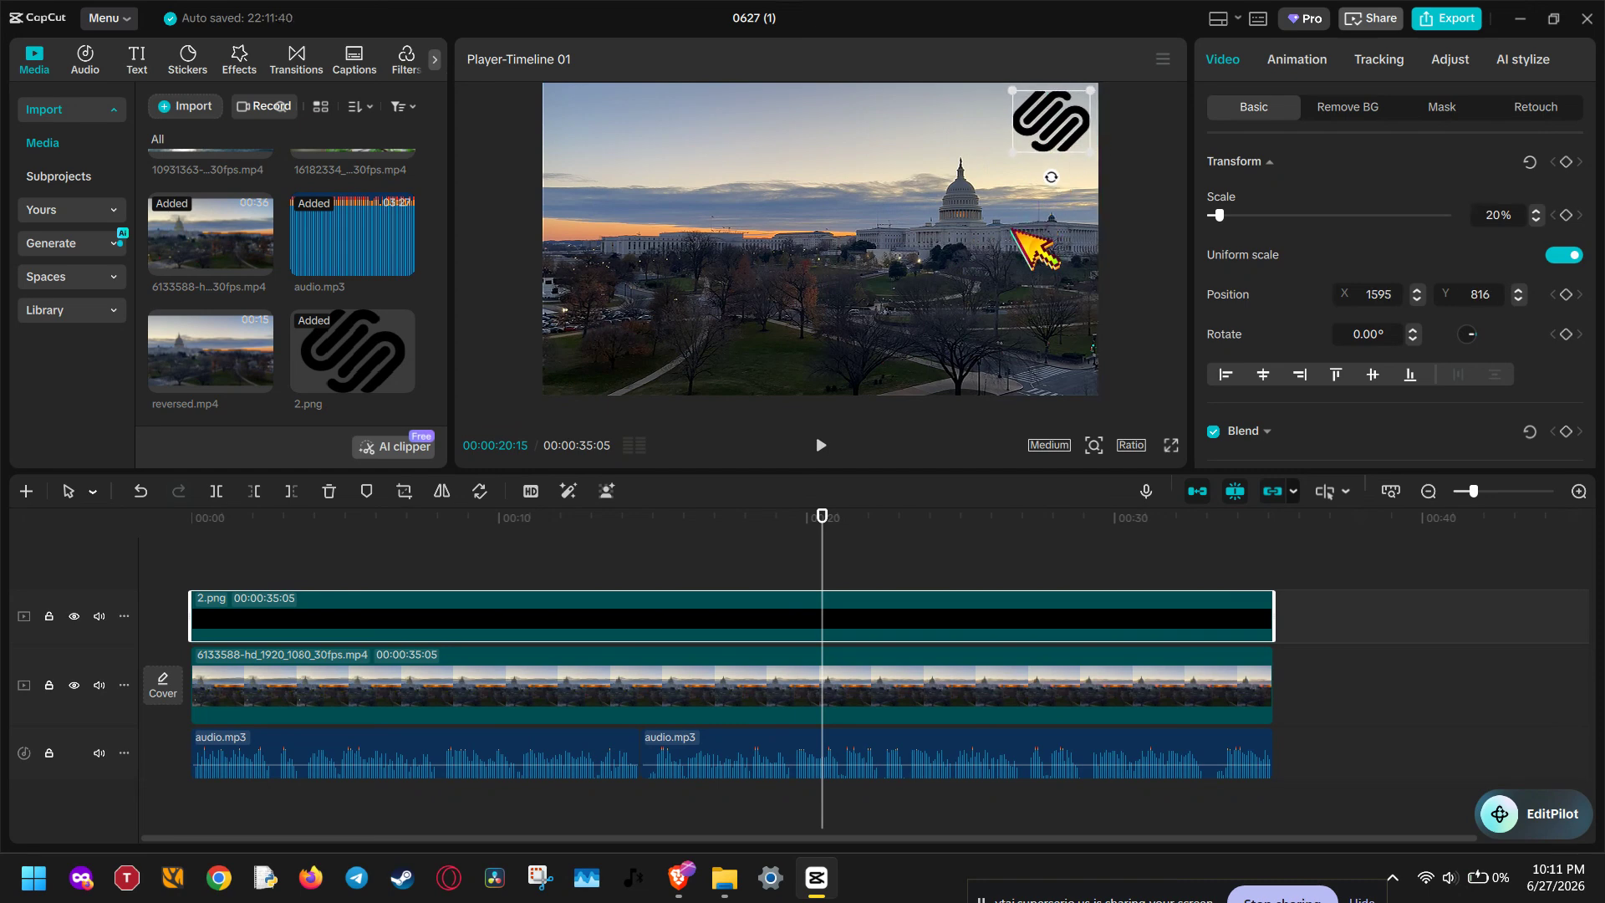
{"action": "left_click", "coordinate": [1115, 179]}
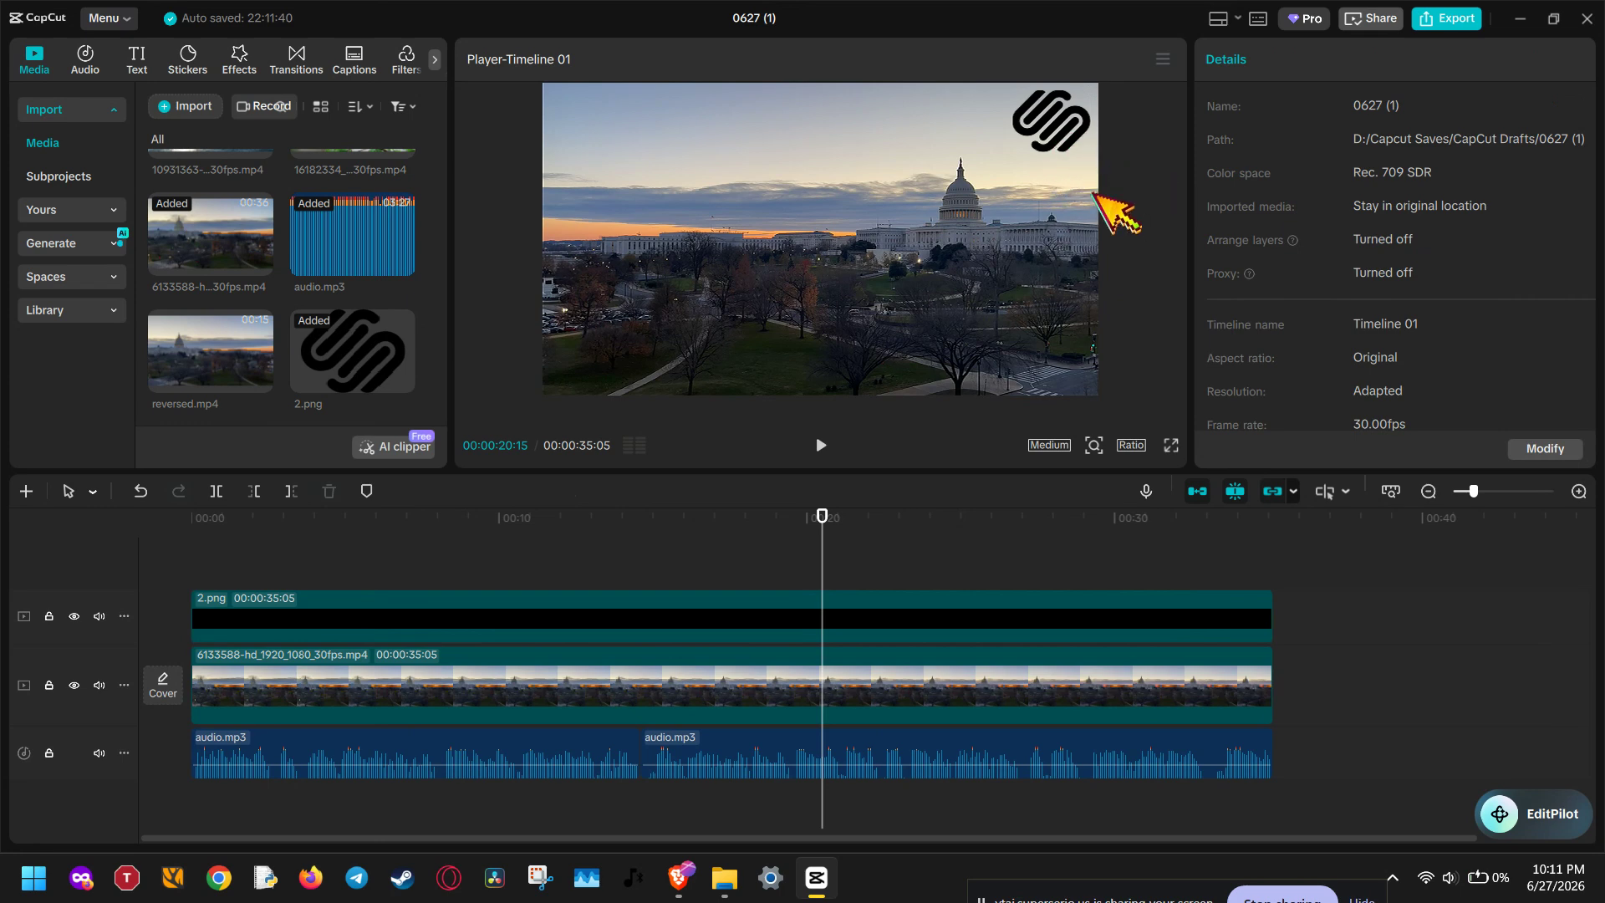
Step: Reduce the logo's scale to 16% and reposition it against the frame's upper edge at about X 1487, Y 903
{"action": "left_click", "coordinate": [1061, 124]}
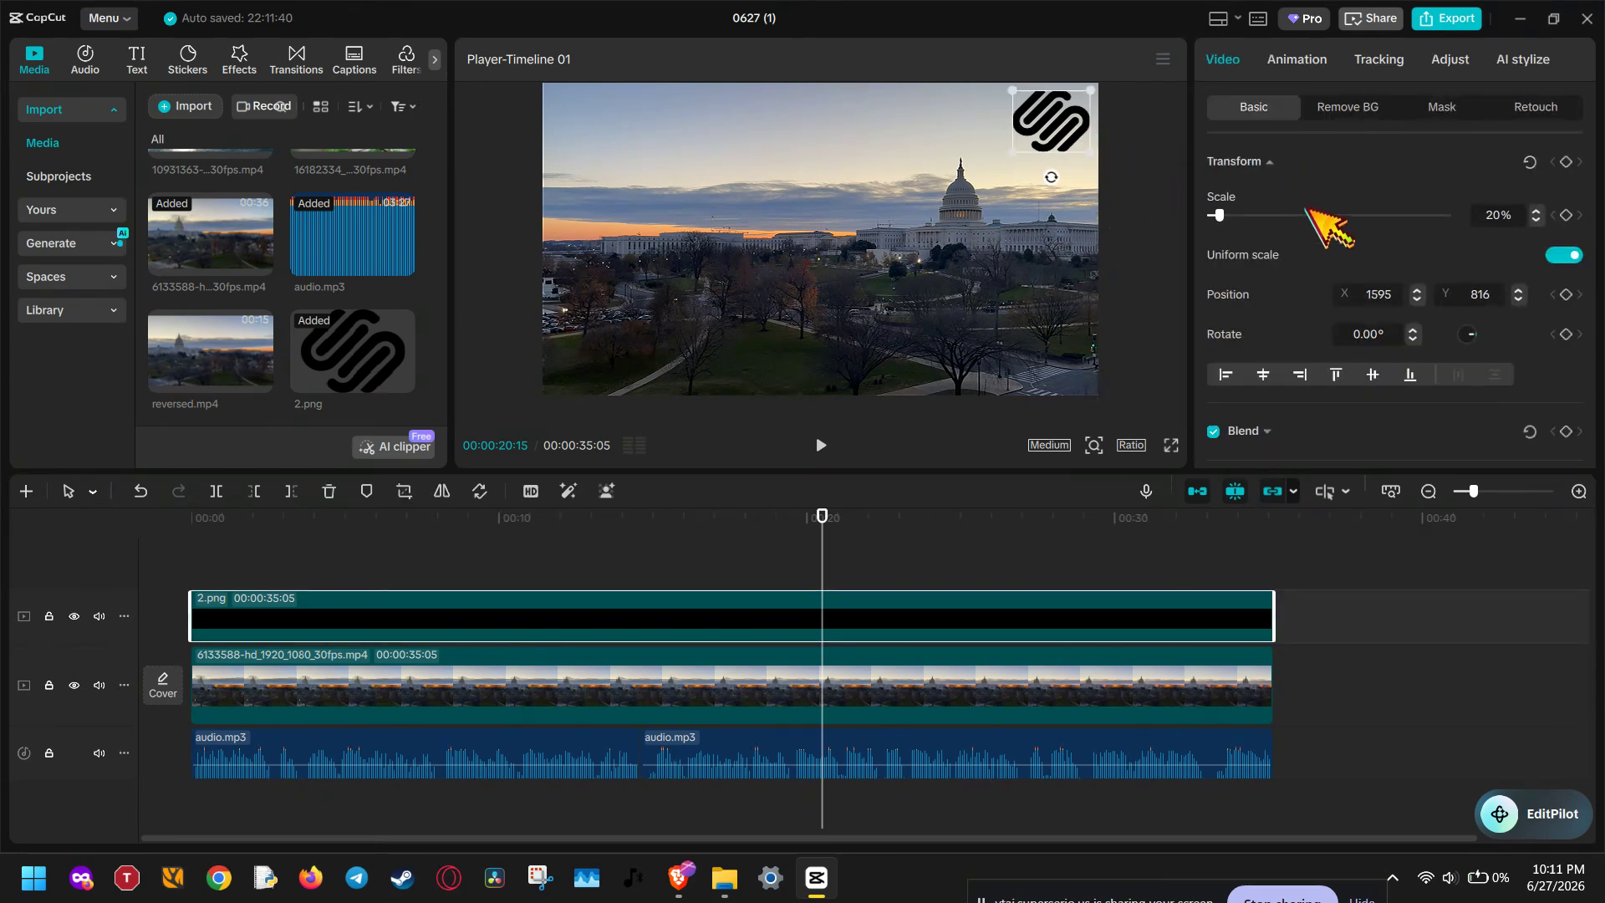
{"action": "scroll", "coordinate": [1312, 211], "scroll_direction": "down", "scroll_amount": 5}
{"action": "scroll", "coordinate": [1325, 221], "scroll_direction": "up", "scroll_amount": 5}
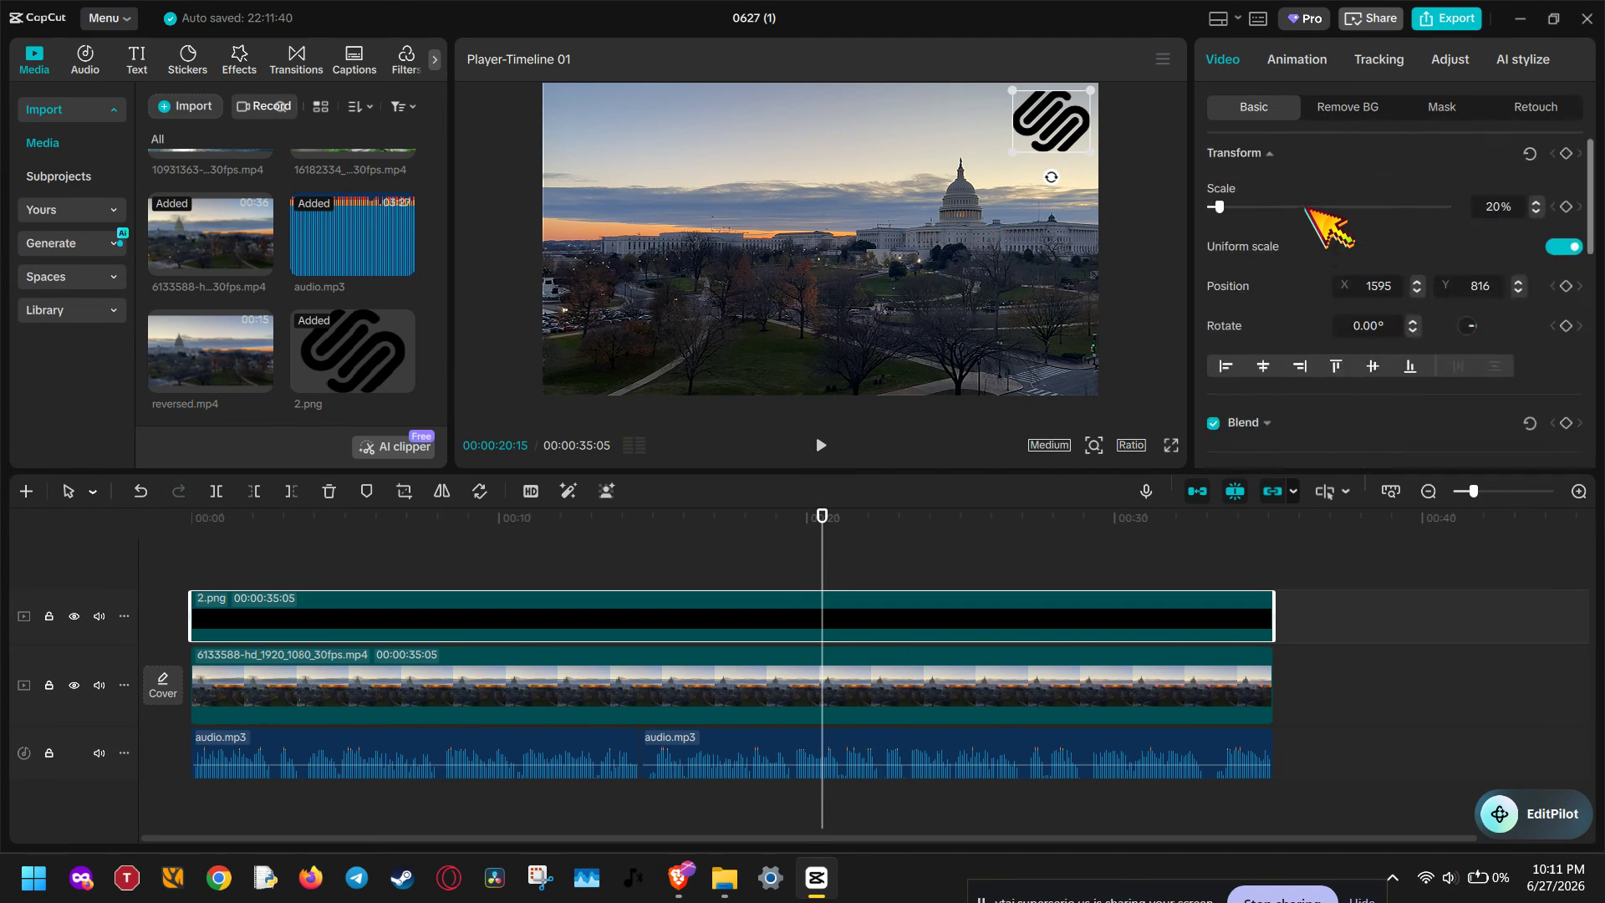
{"action": "mouse_move", "coordinate": [1223, 216]}
{"action": "left_mouse_down"}
{"action": "mouse_move", "coordinate": [1240, 217]}
{"action": "mouse_move", "coordinate": [1221, 216]}
{"action": "left_mouse_up"}
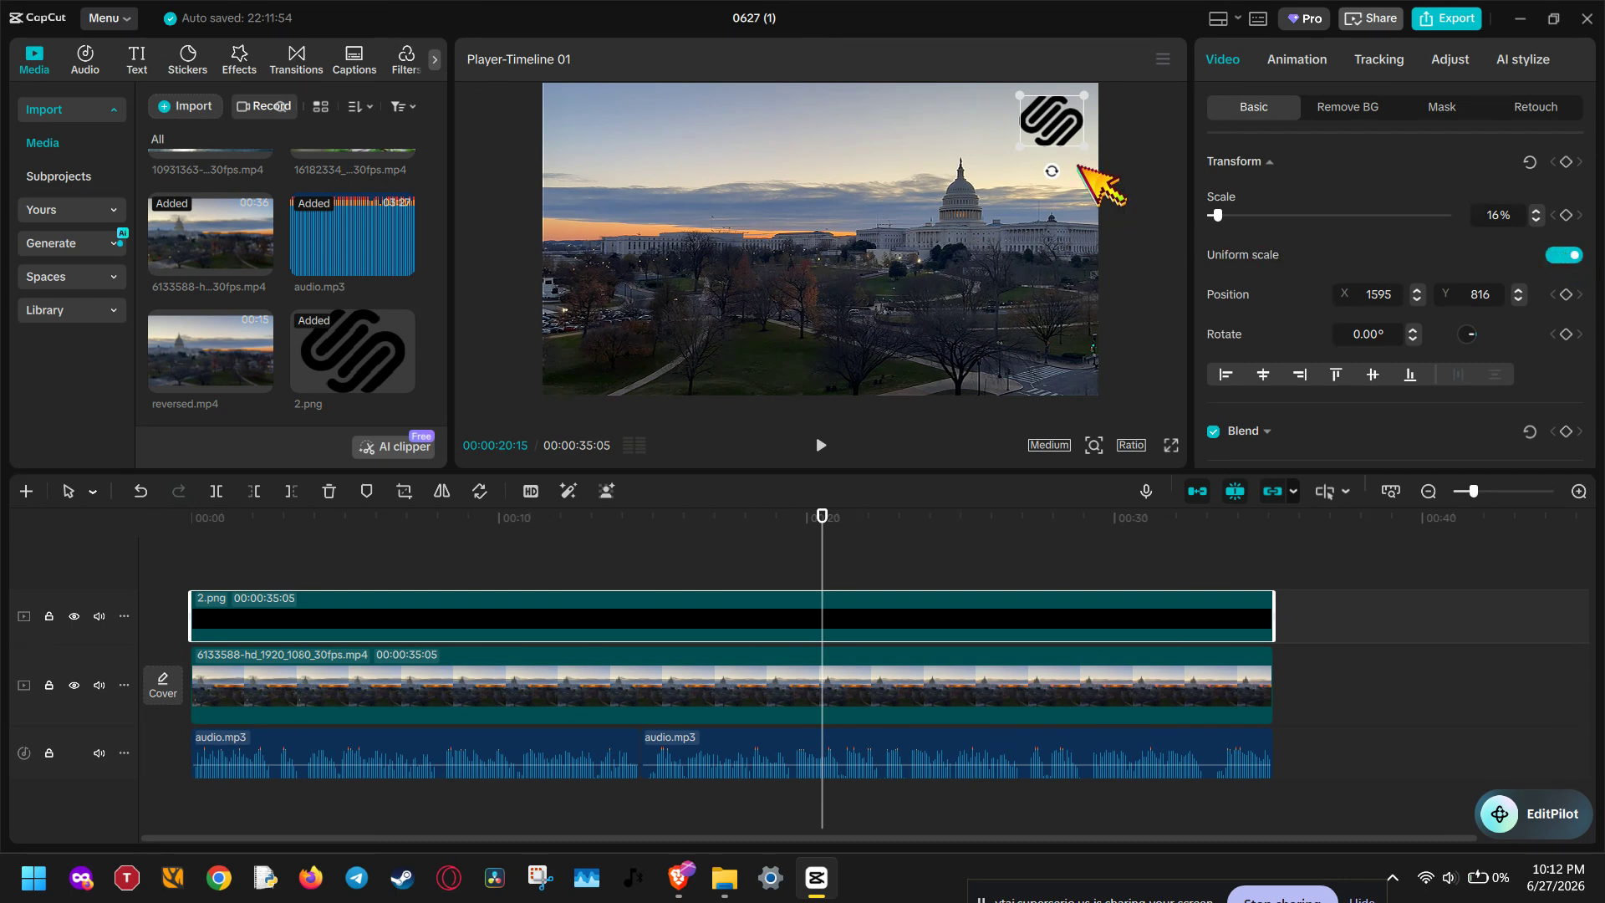
{"action": "left_click", "coordinate": [1044, 208]}
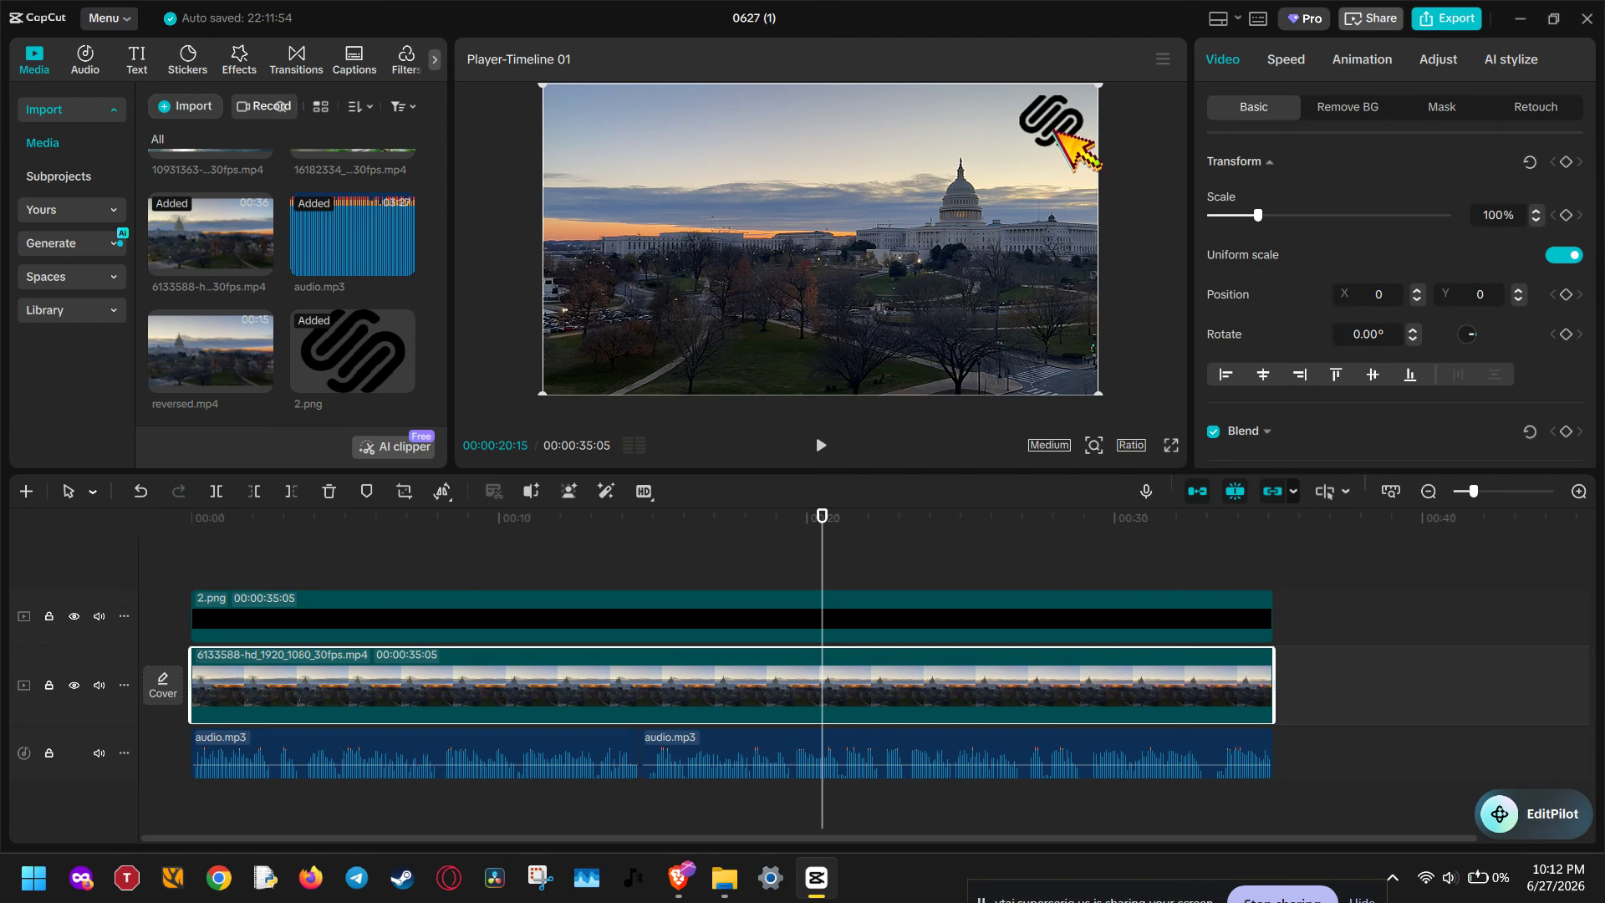
{"action": "left_click_drag", "start_coordinate": [1058, 132], "coordinate": [1045, 113]}
Step: Add a Transform keyframe to the logo clip at 00:00:00:00
{"action": "left_click", "coordinate": [265, 525]}
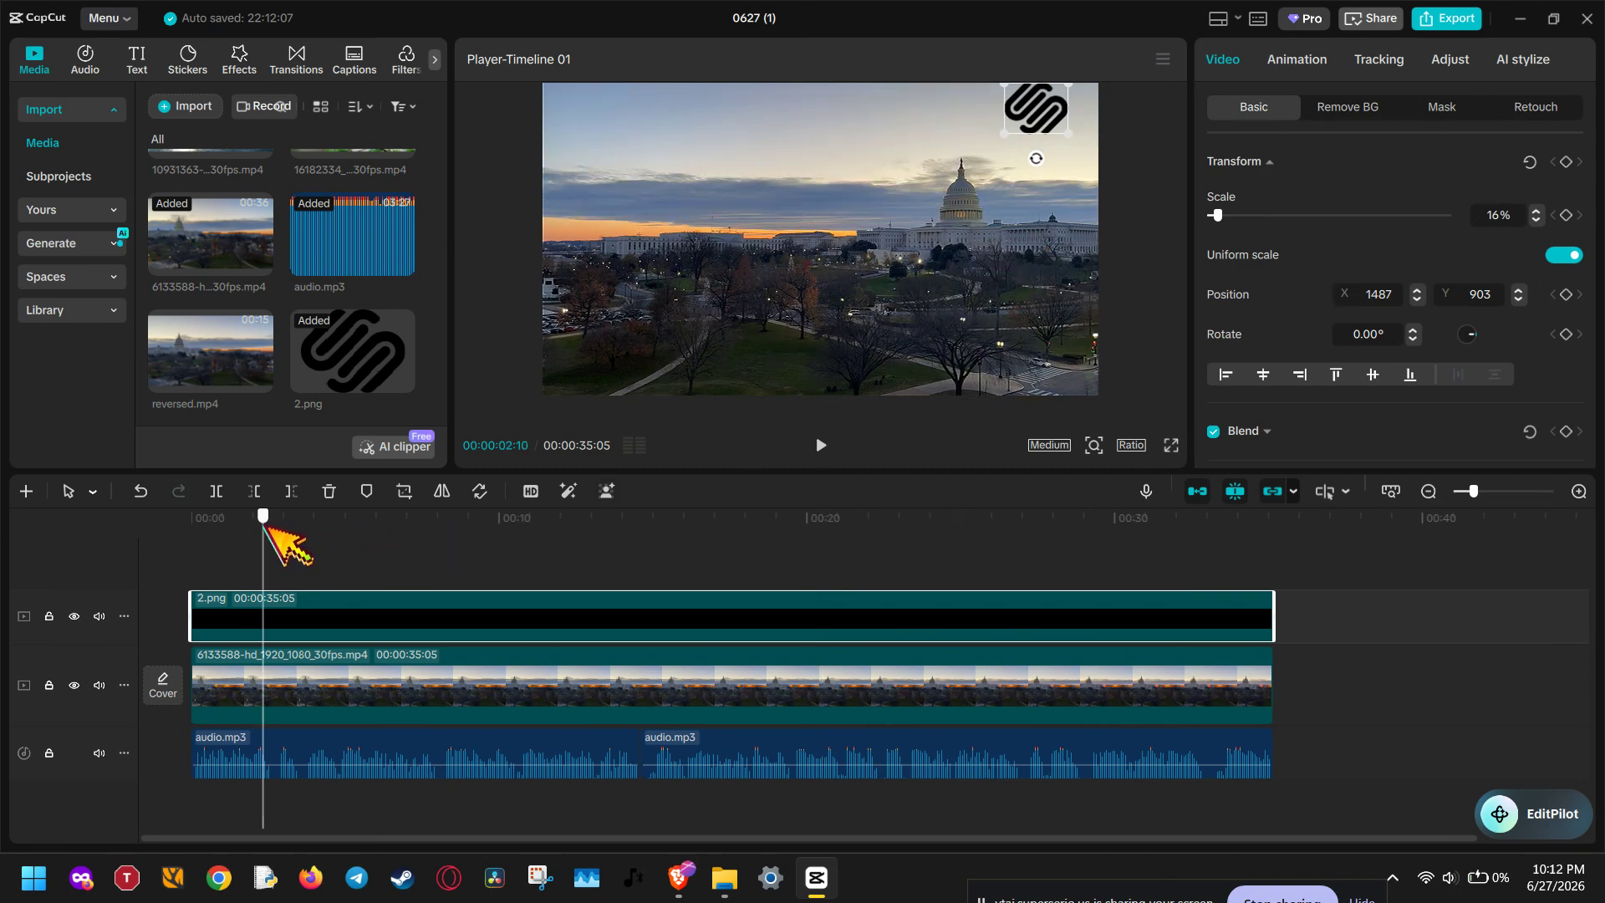
{"action": "left_click_drag", "start_coordinate": [262, 536], "coordinate": [189, 548]}
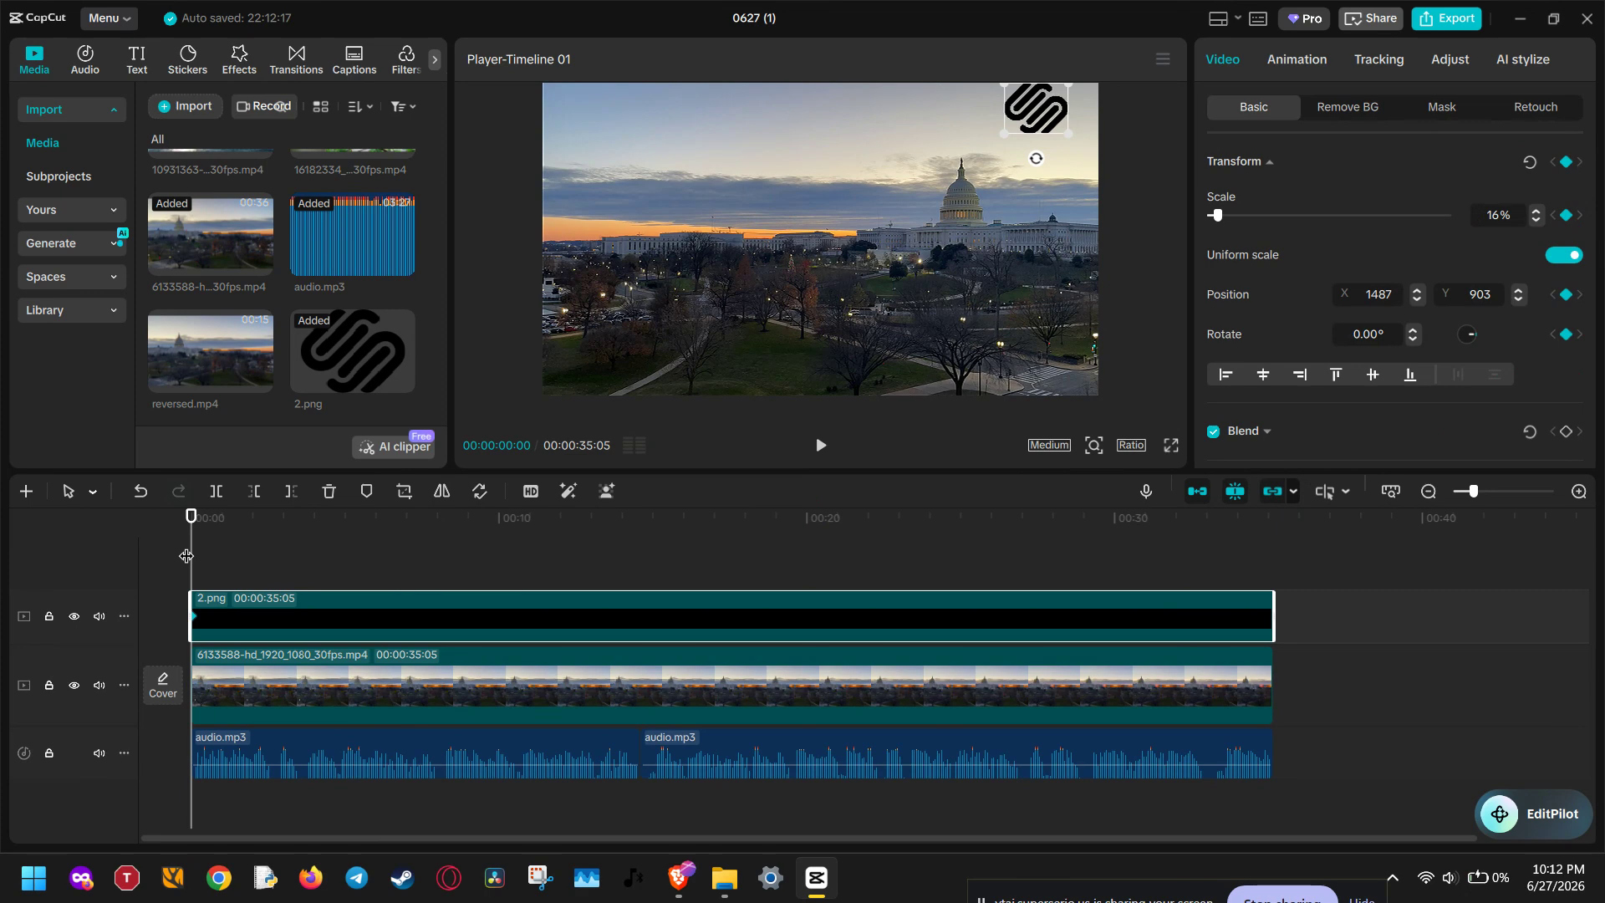
{"action": "left_click_drag", "start_coordinate": [193, 556], "coordinate": [245, 565]}
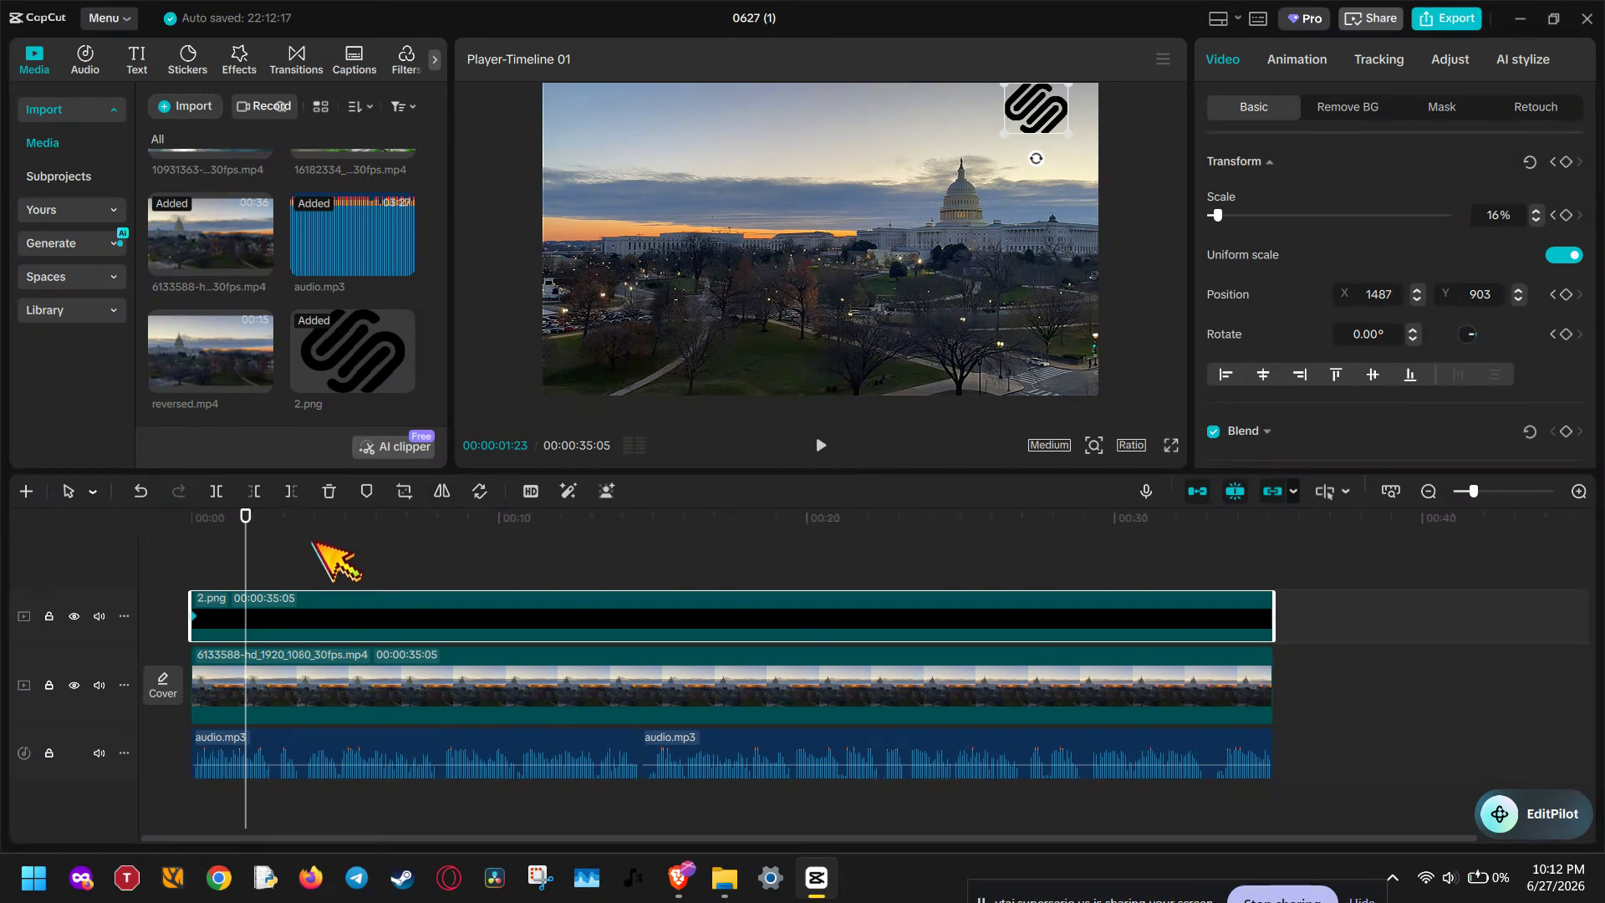
{"action": "left_click_drag", "start_coordinate": [245, 562], "coordinate": [194, 578]}
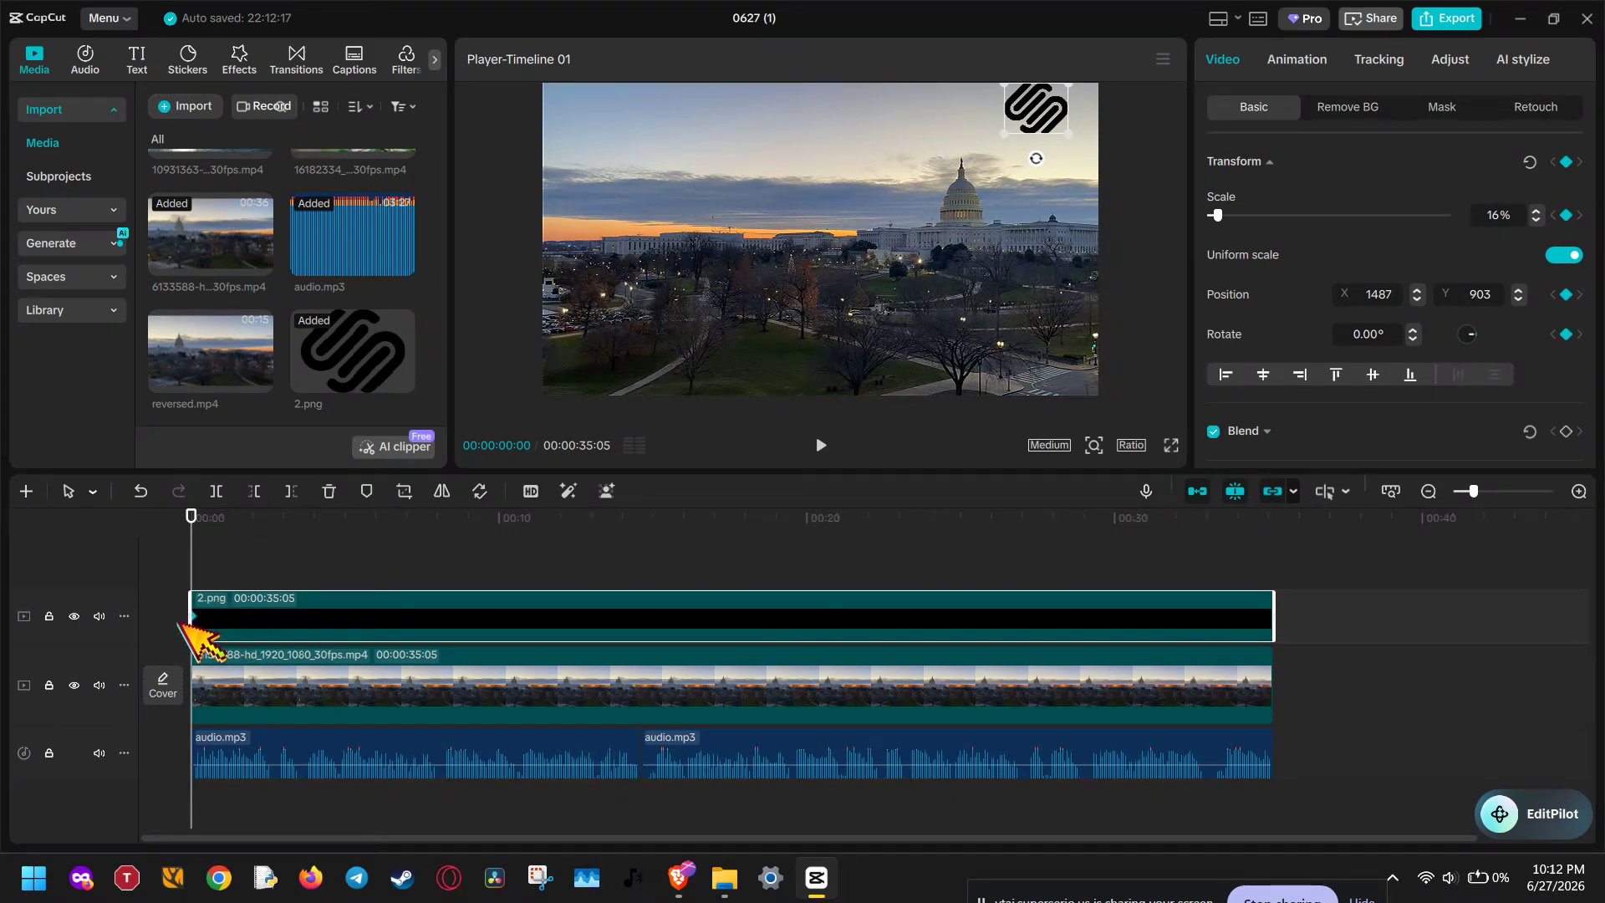
Step: At 00:00:01:08, move the logo against the frame's right edge at about X 1698, Y 658 to create a position keyframe
{"action": "left_click", "coordinate": [218, 551]}
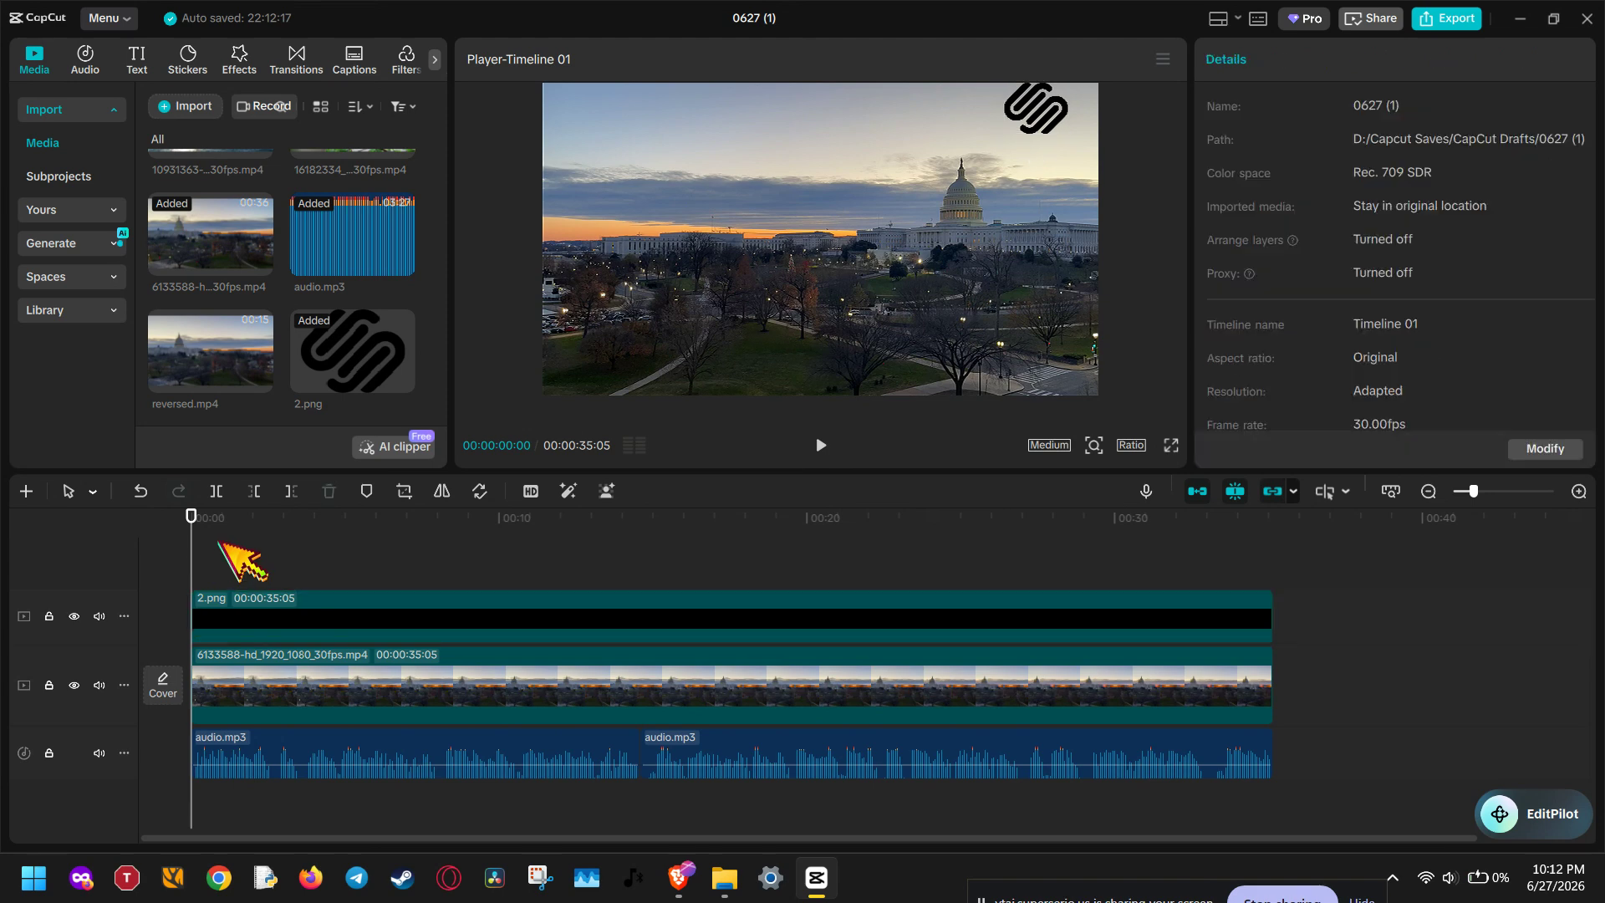
{"action": "left_click", "coordinate": [221, 556]}
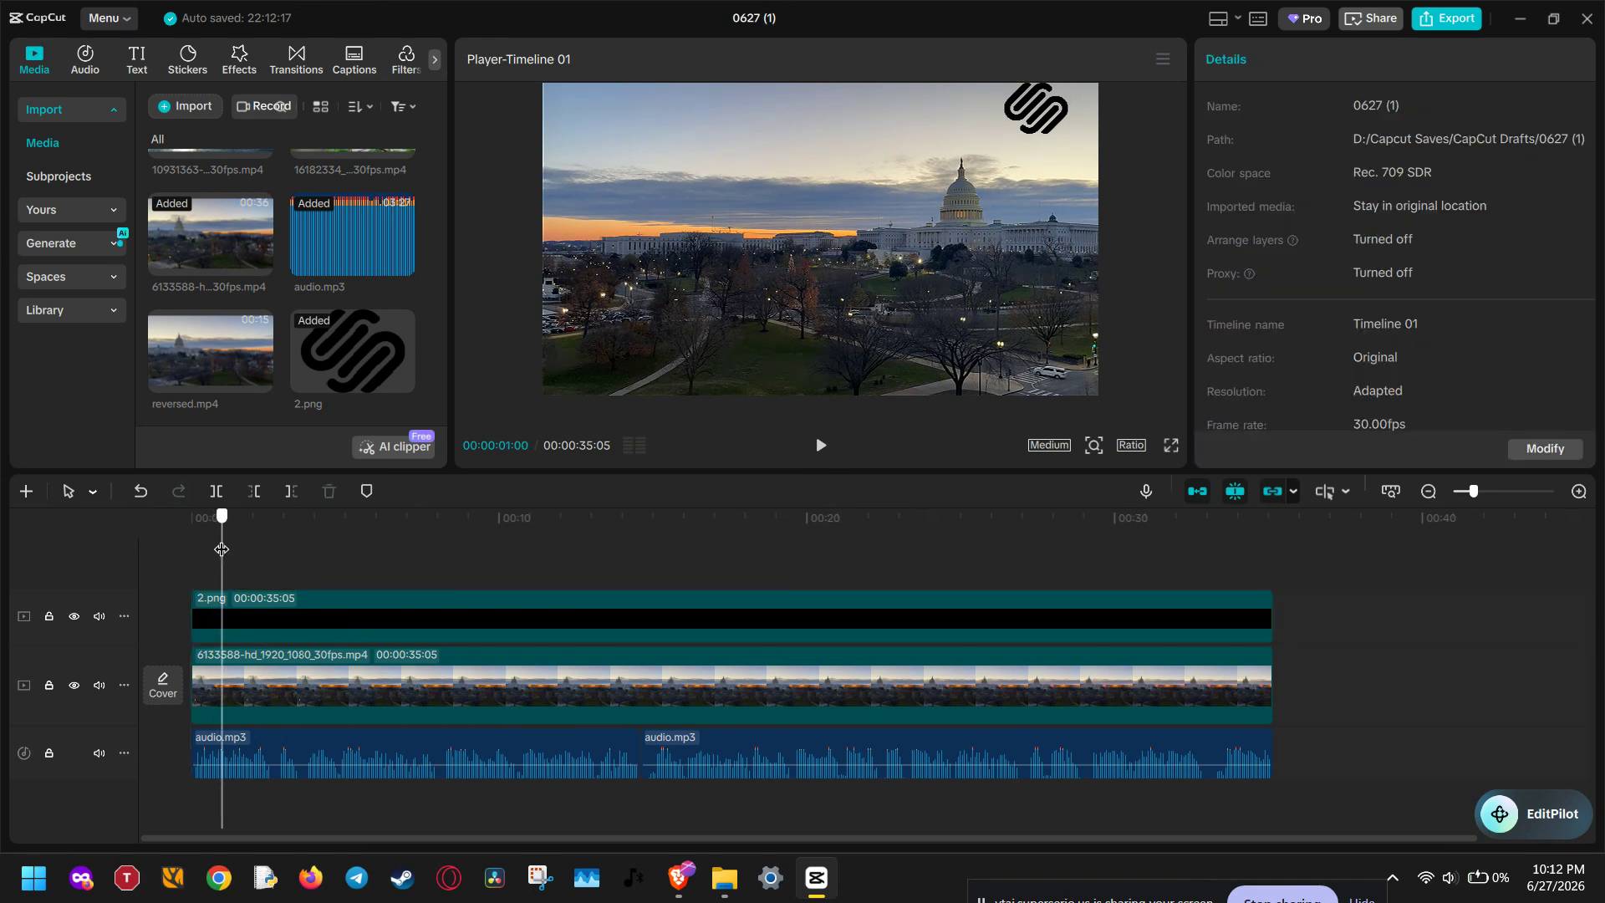
{"action": "left_click", "coordinate": [242, 619]}
{"action": "left_click_drag", "start_coordinate": [220, 557], "coordinate": [229, 557]}
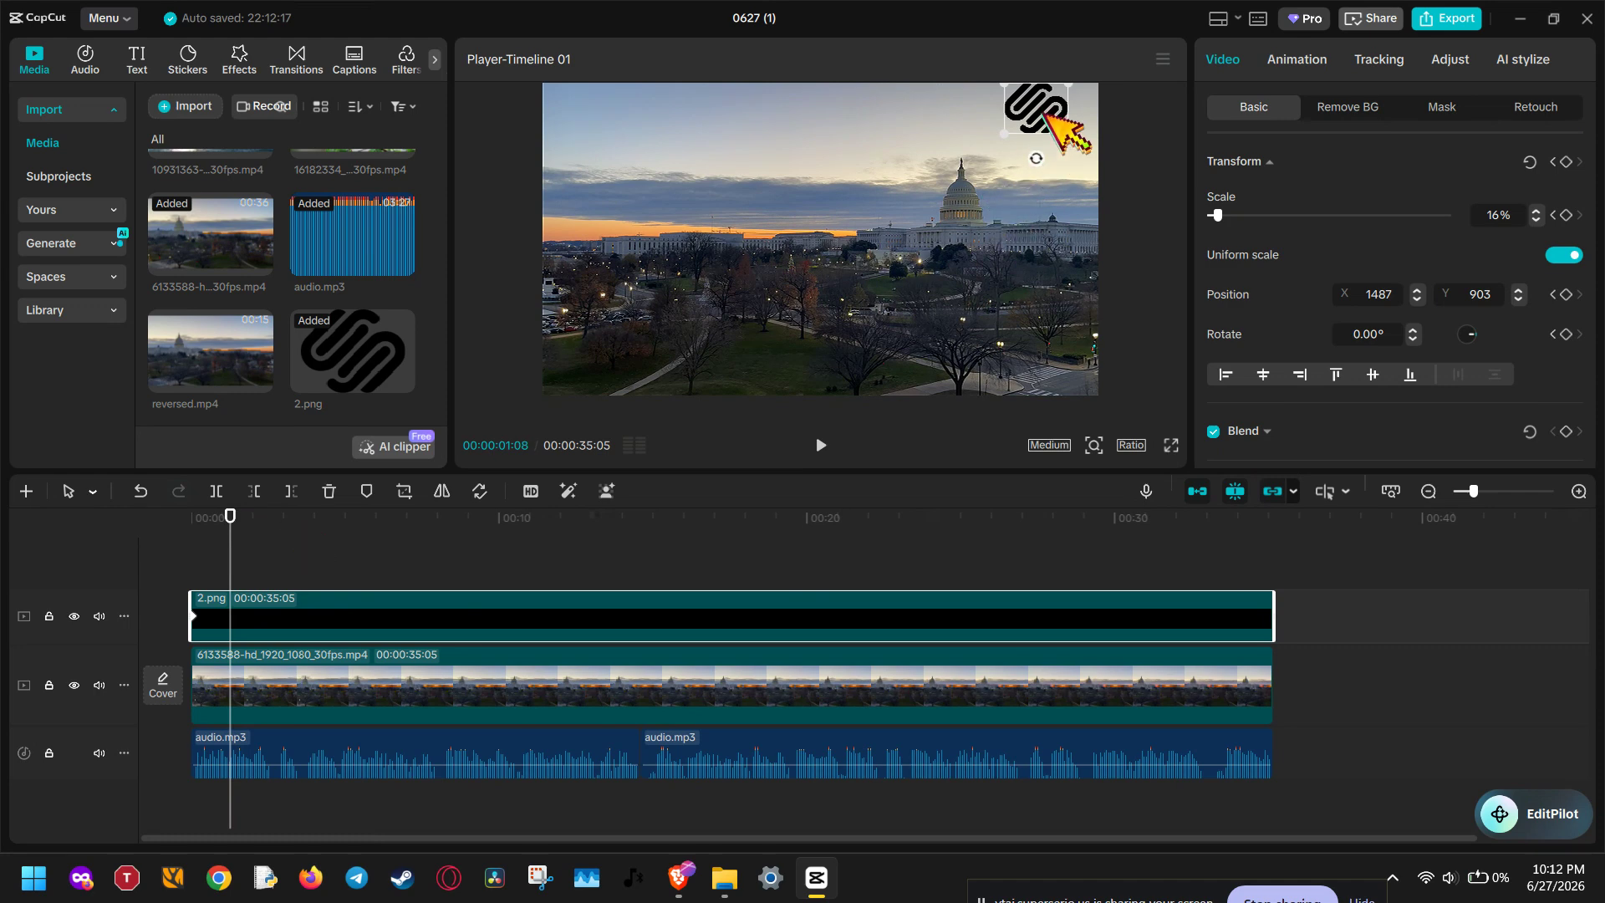
{"action": "left_click_drag", "start_coordinate": [1045, 111], "coordinate": [1074, 148]}
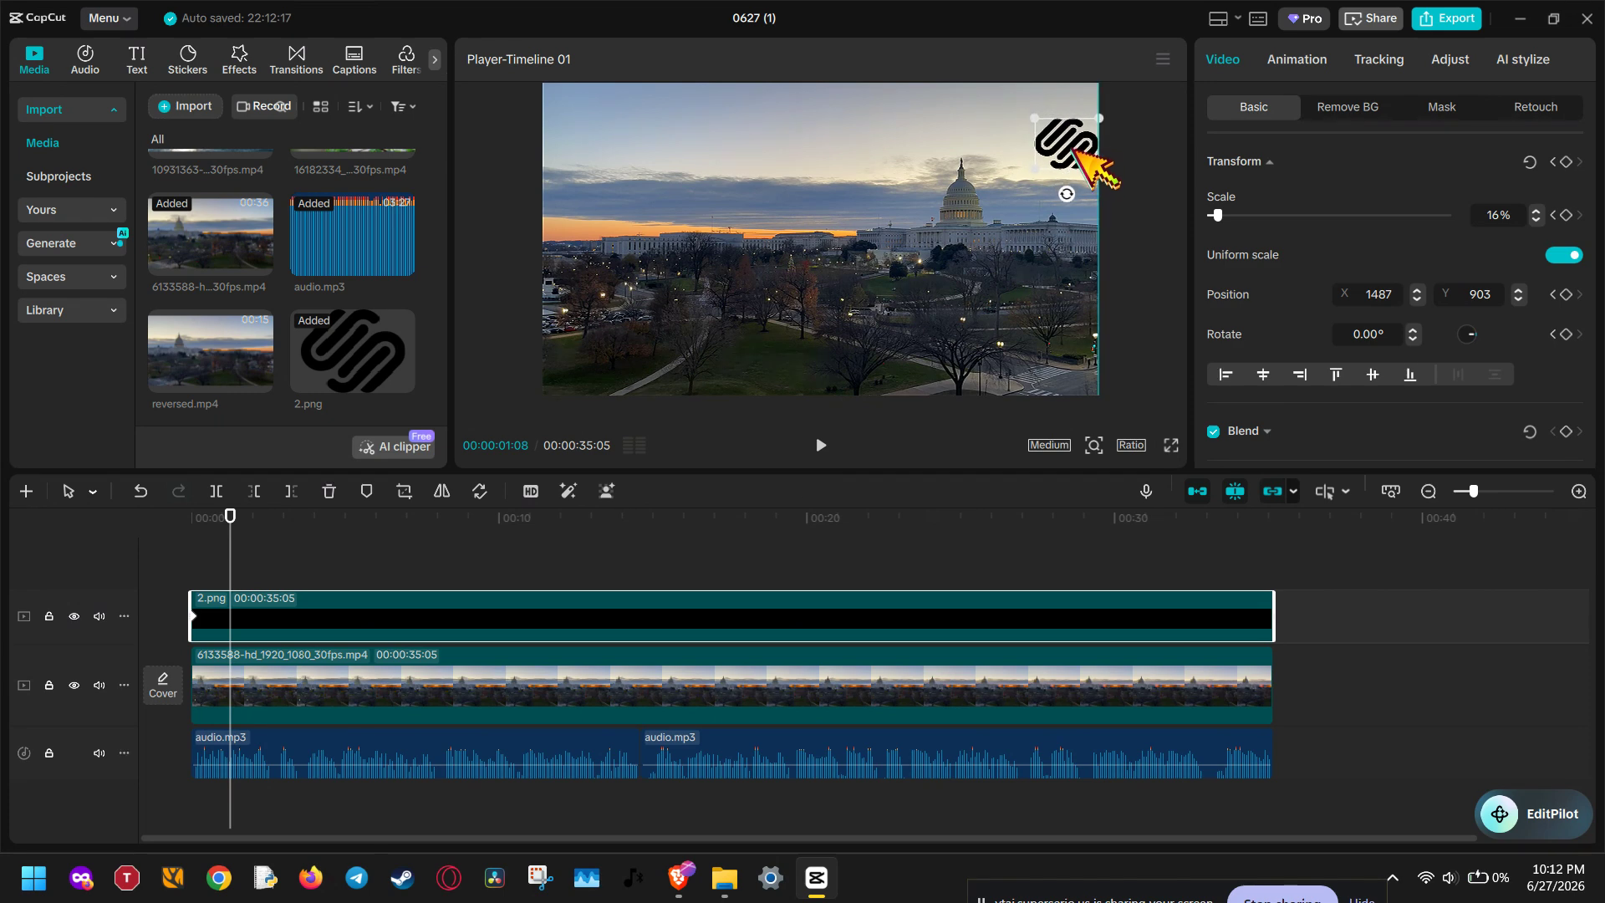
{"action": "left_click_drag", "start_coordinate": [1074, 148], "coordinate": [1075, 148]}
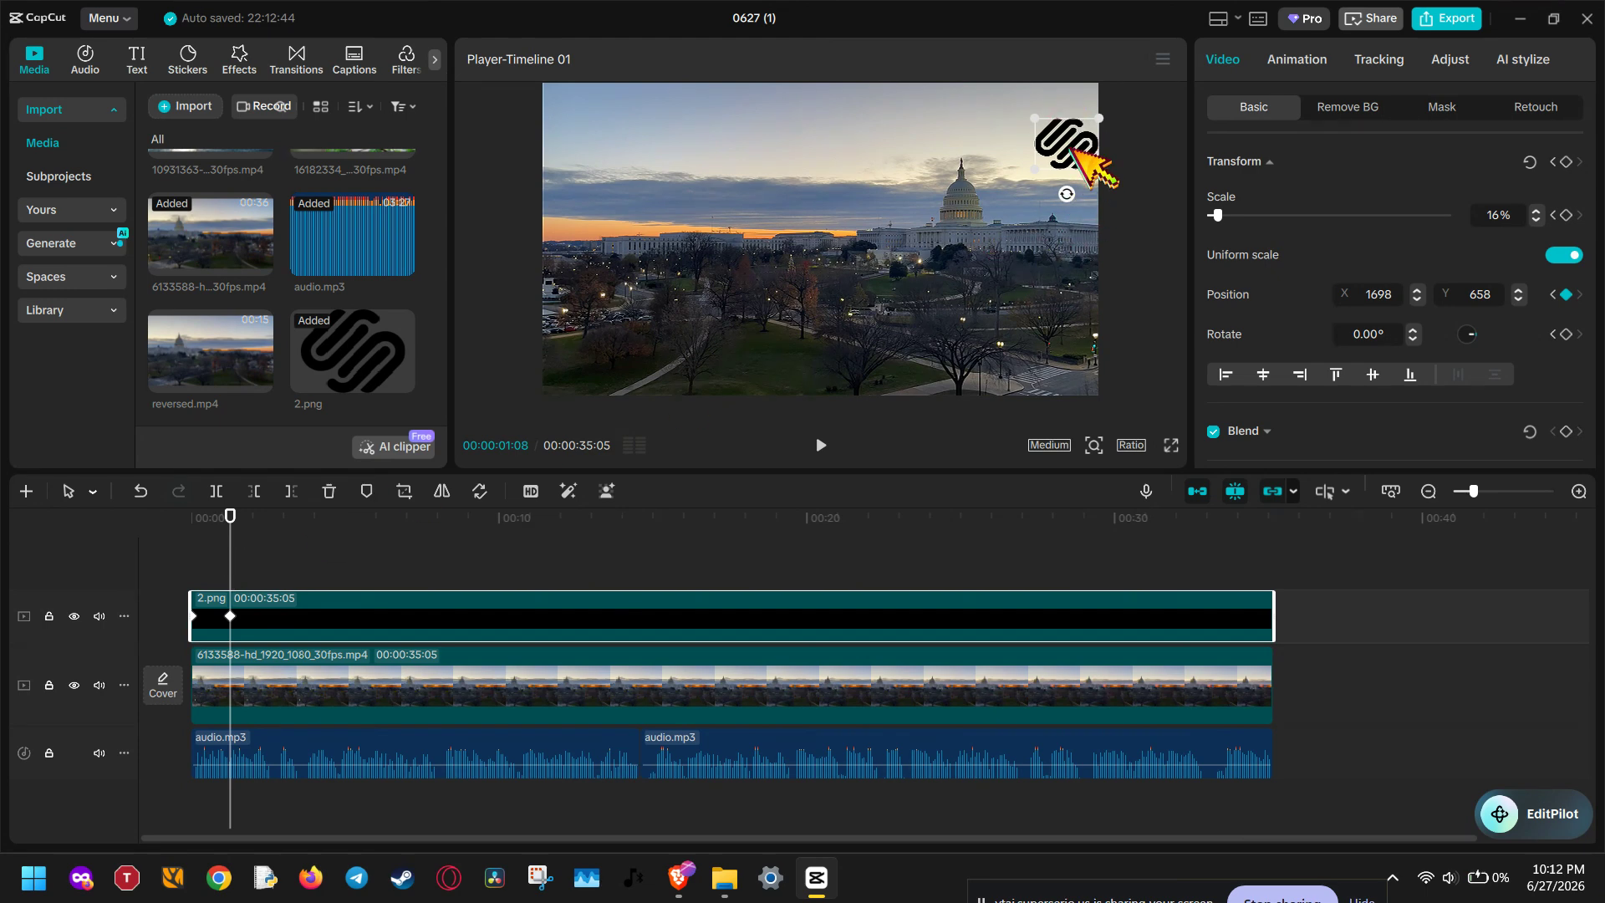
Step: At 00:00:05:11, keyframe the logo's position on the frame's lower edge at about X -835, Y -903
{"action": "left_click", "coordinate": [327, 519]}
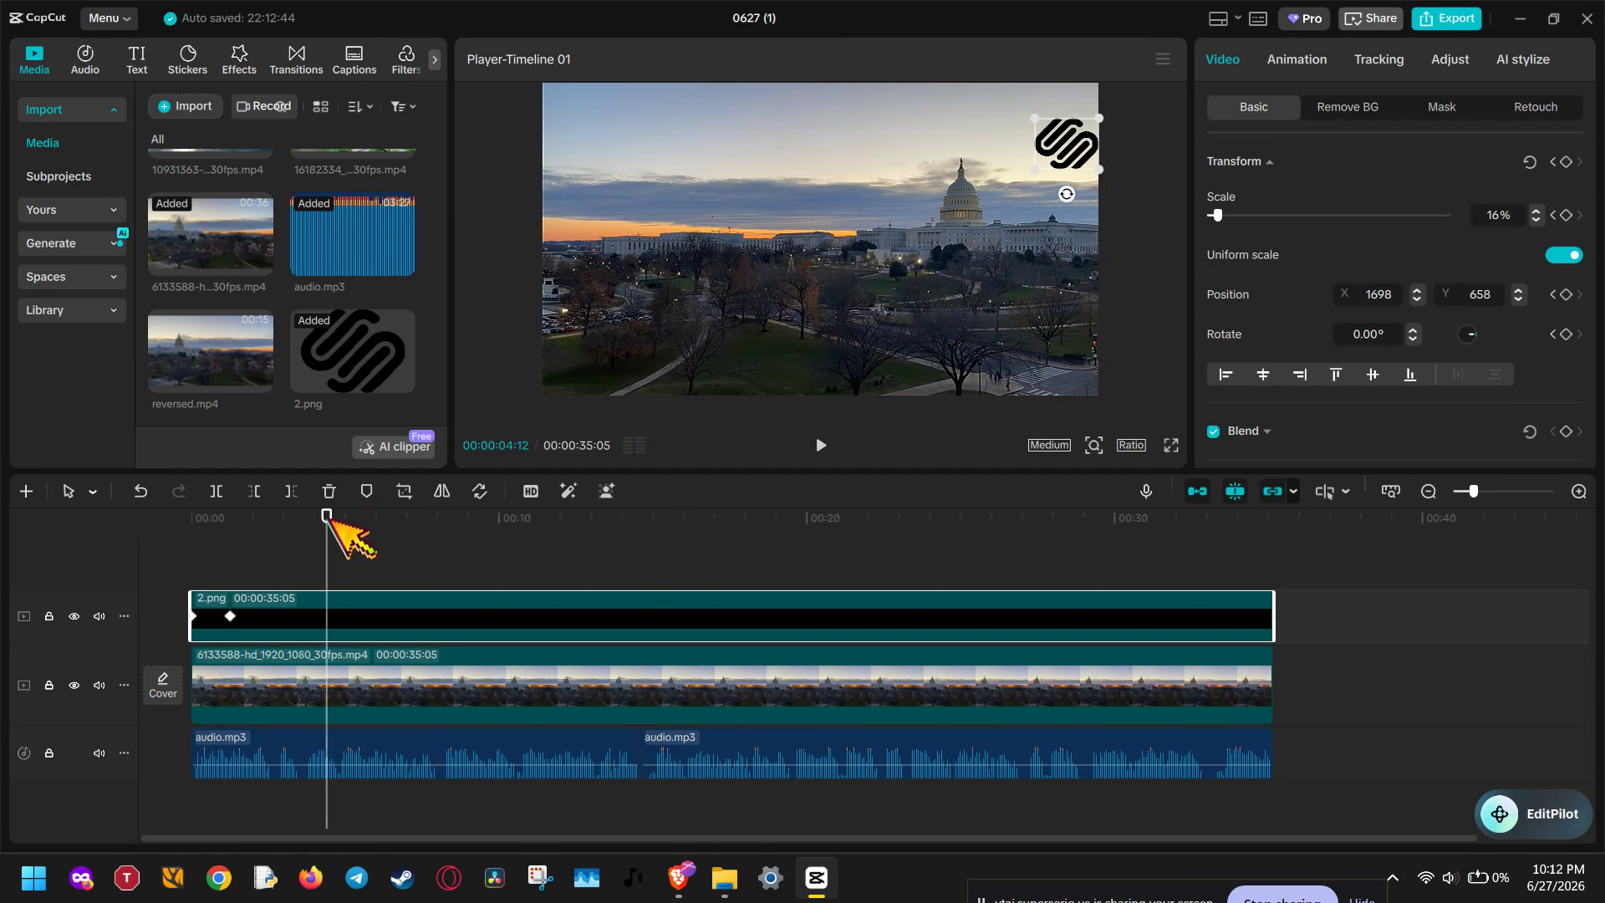
{"action": "left_click_drag", "start_coordinate": [327, 518], "coordinate": [356, 529]}
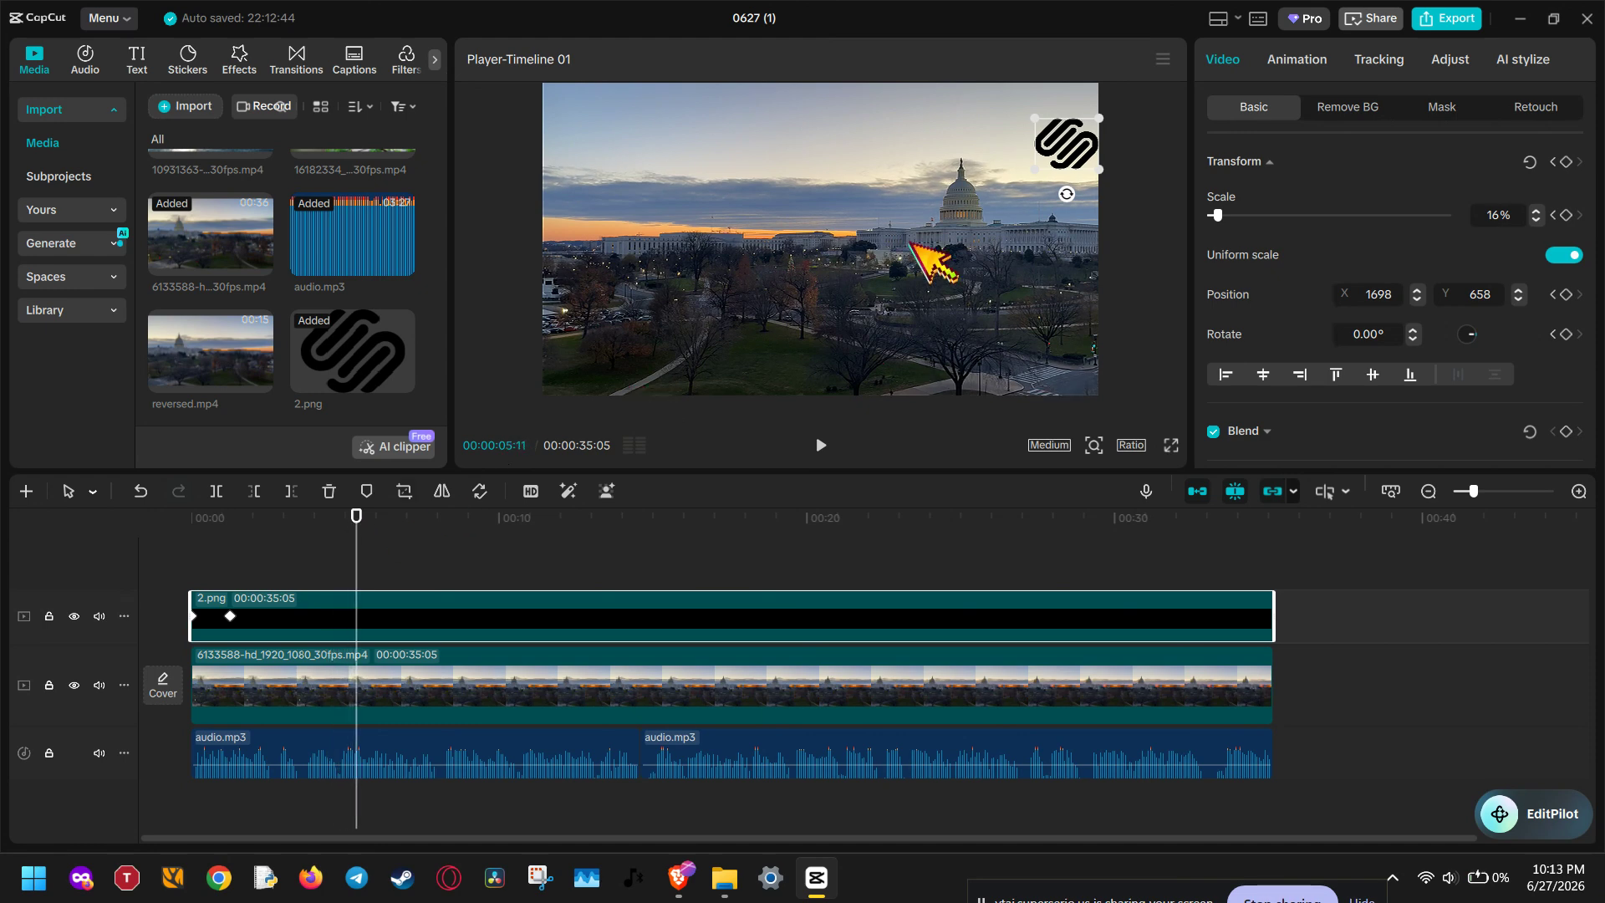
{"action": "left_click_drag", "start_coordinate": [1062, 159], "coordinate": [711, 373]}
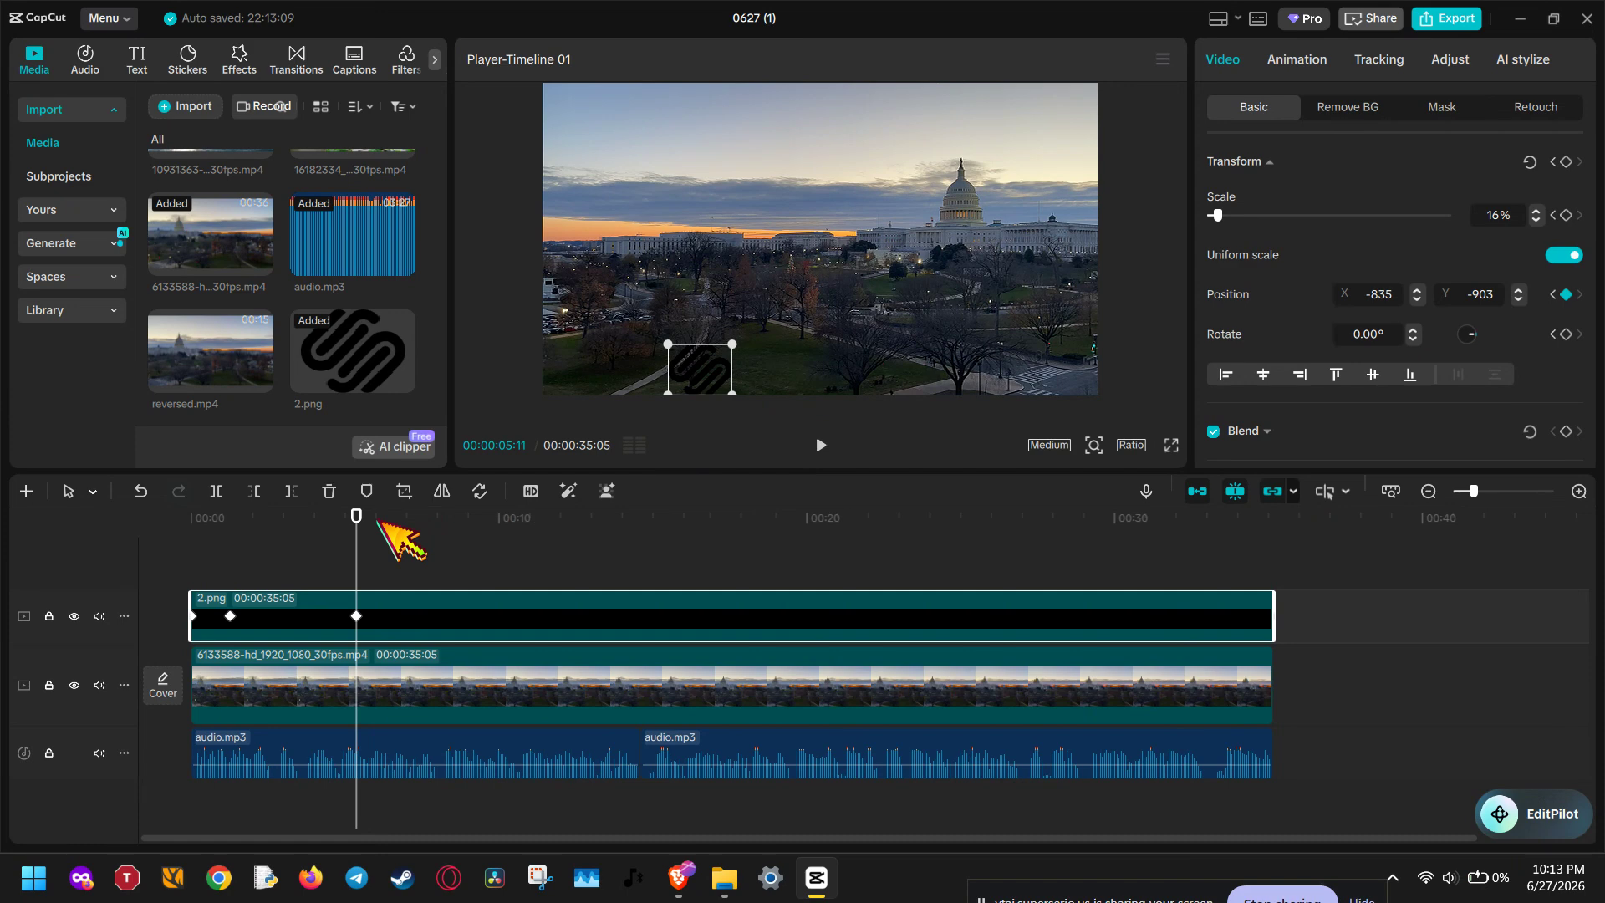
Step: Keyframe the logo's position at about X -1698, Y -419 at 00:00:07:09 and at about X -1337, Y 903 at 00:00:11:00
{"action": "left_click", "coordinate": [415, 520]}
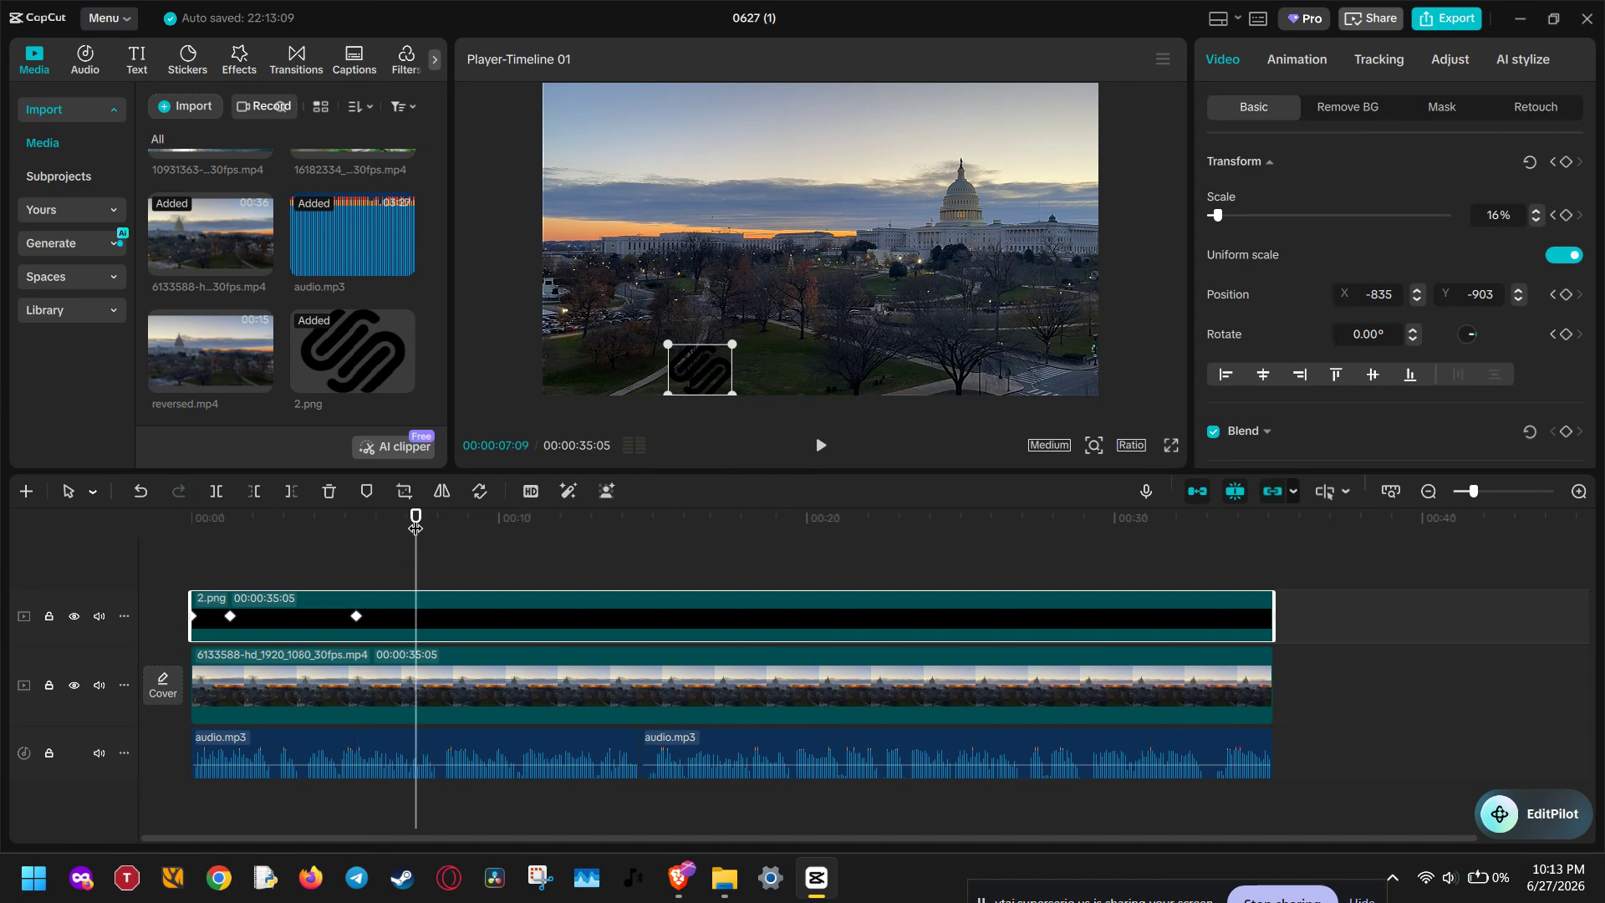
{"action": "left_click_drag", "start_coordinate": [696, 361], "coordinate": [572, 297]}
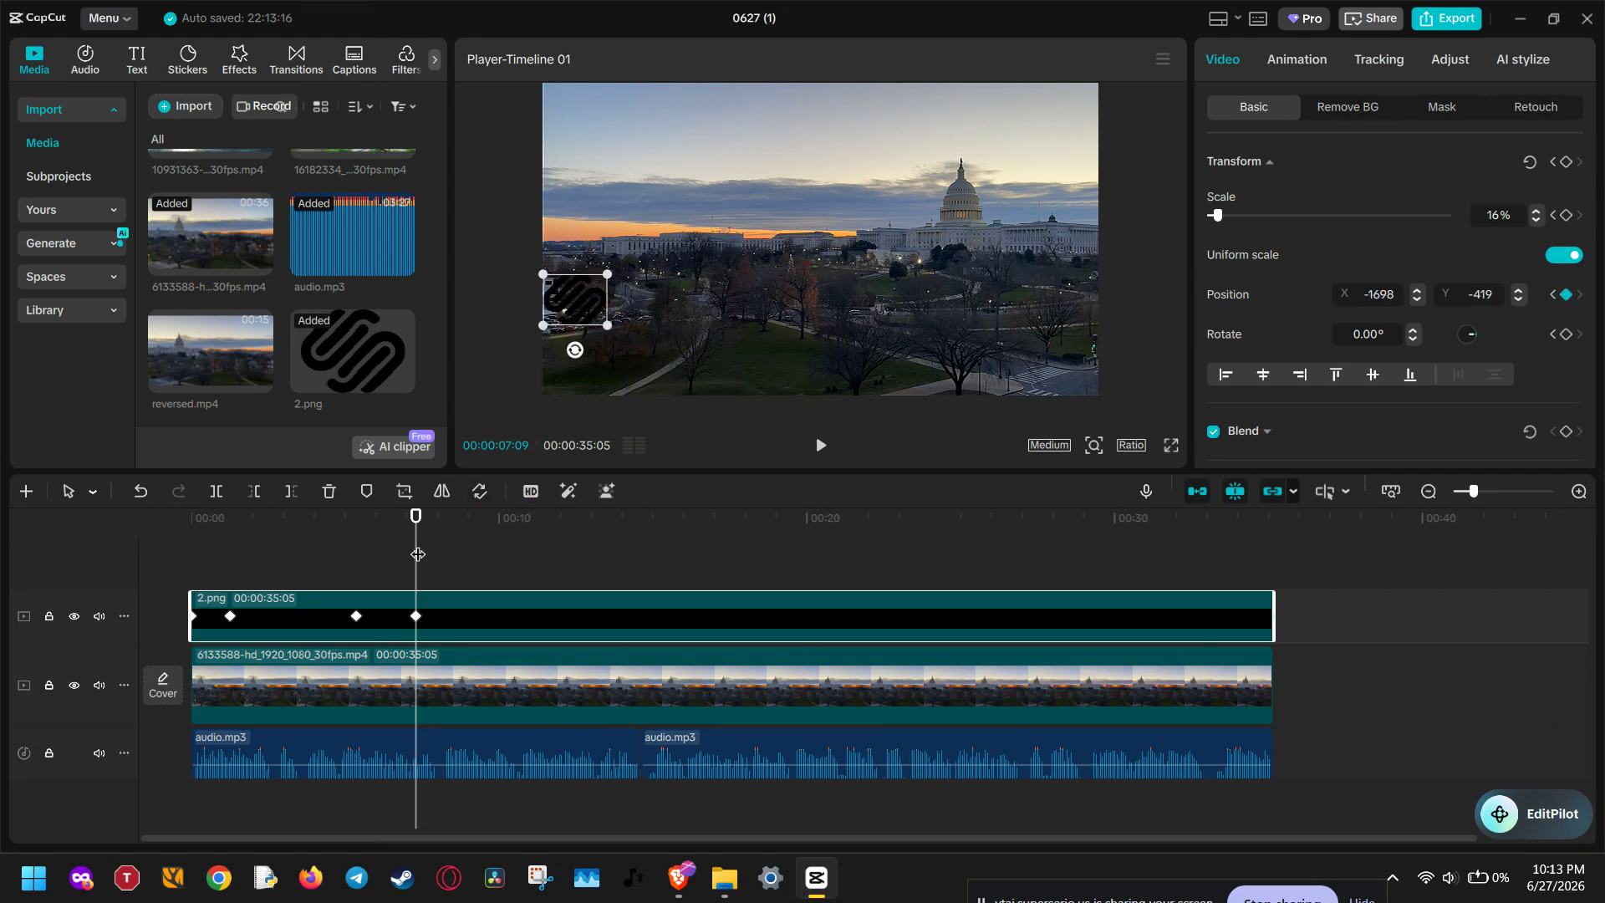
{"action": "left_click_drag", "start_coordinate": [422, 555], "coordinate": [530, 562]}
{"action": "left_click_drag", "start_coordinate": [580, 290], "coordinate": [629, 111]}
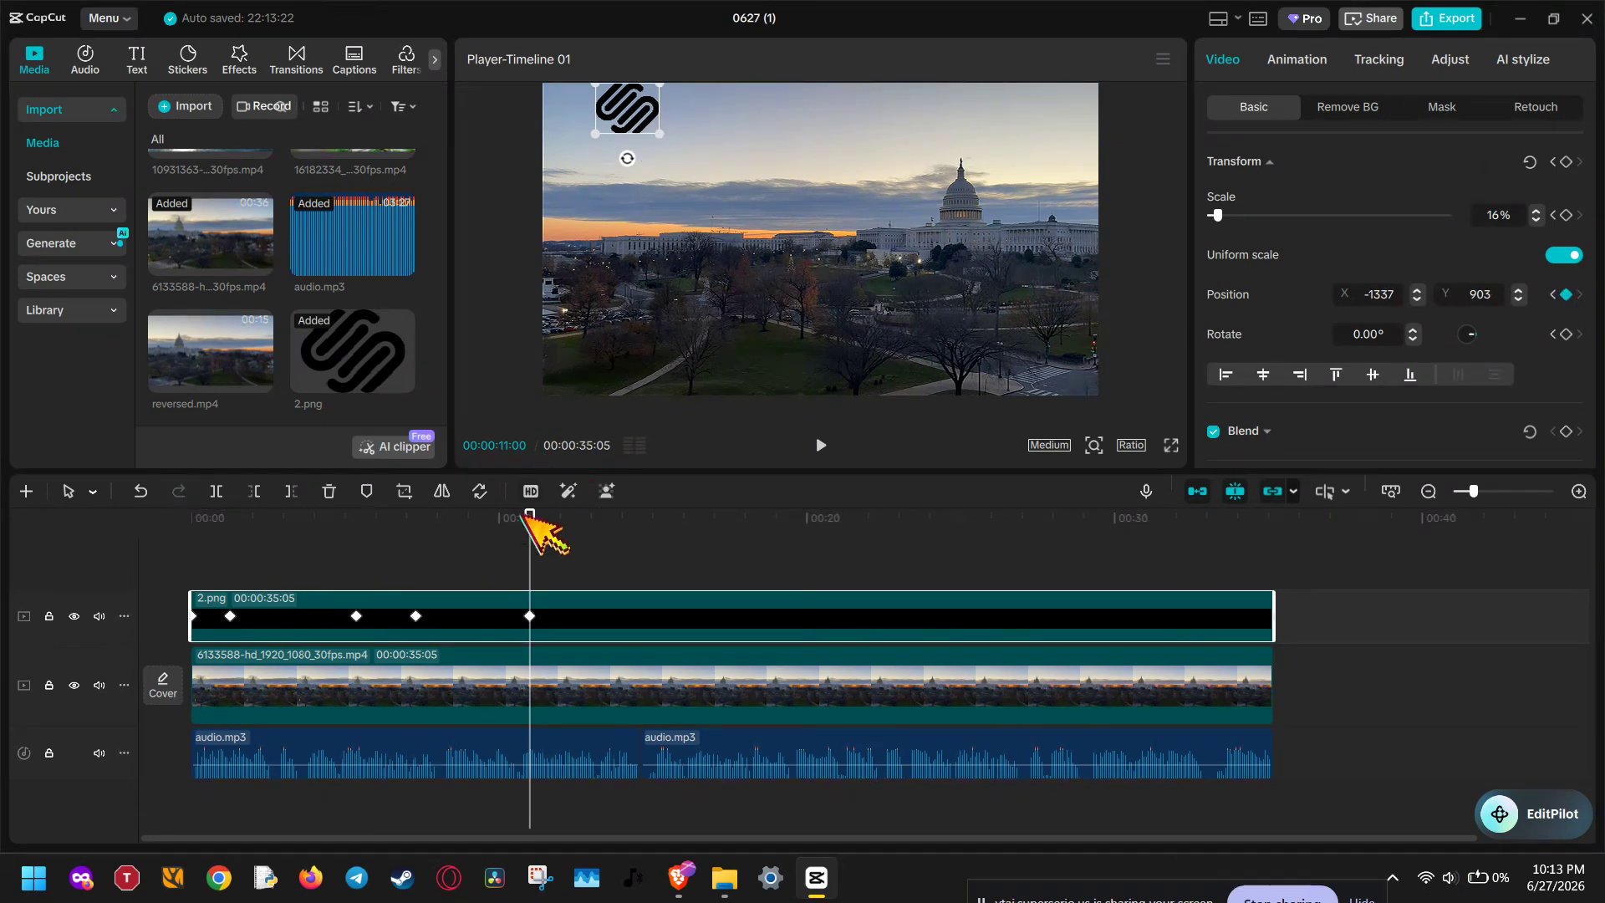
Step: At 00:00:14:28, keyframe the logo's position on the frame's lower edge at about X 157, Y -903
{"action": "left_click_drag", "start_coordinate": [532, 563], "coordinate": [590, 562]}
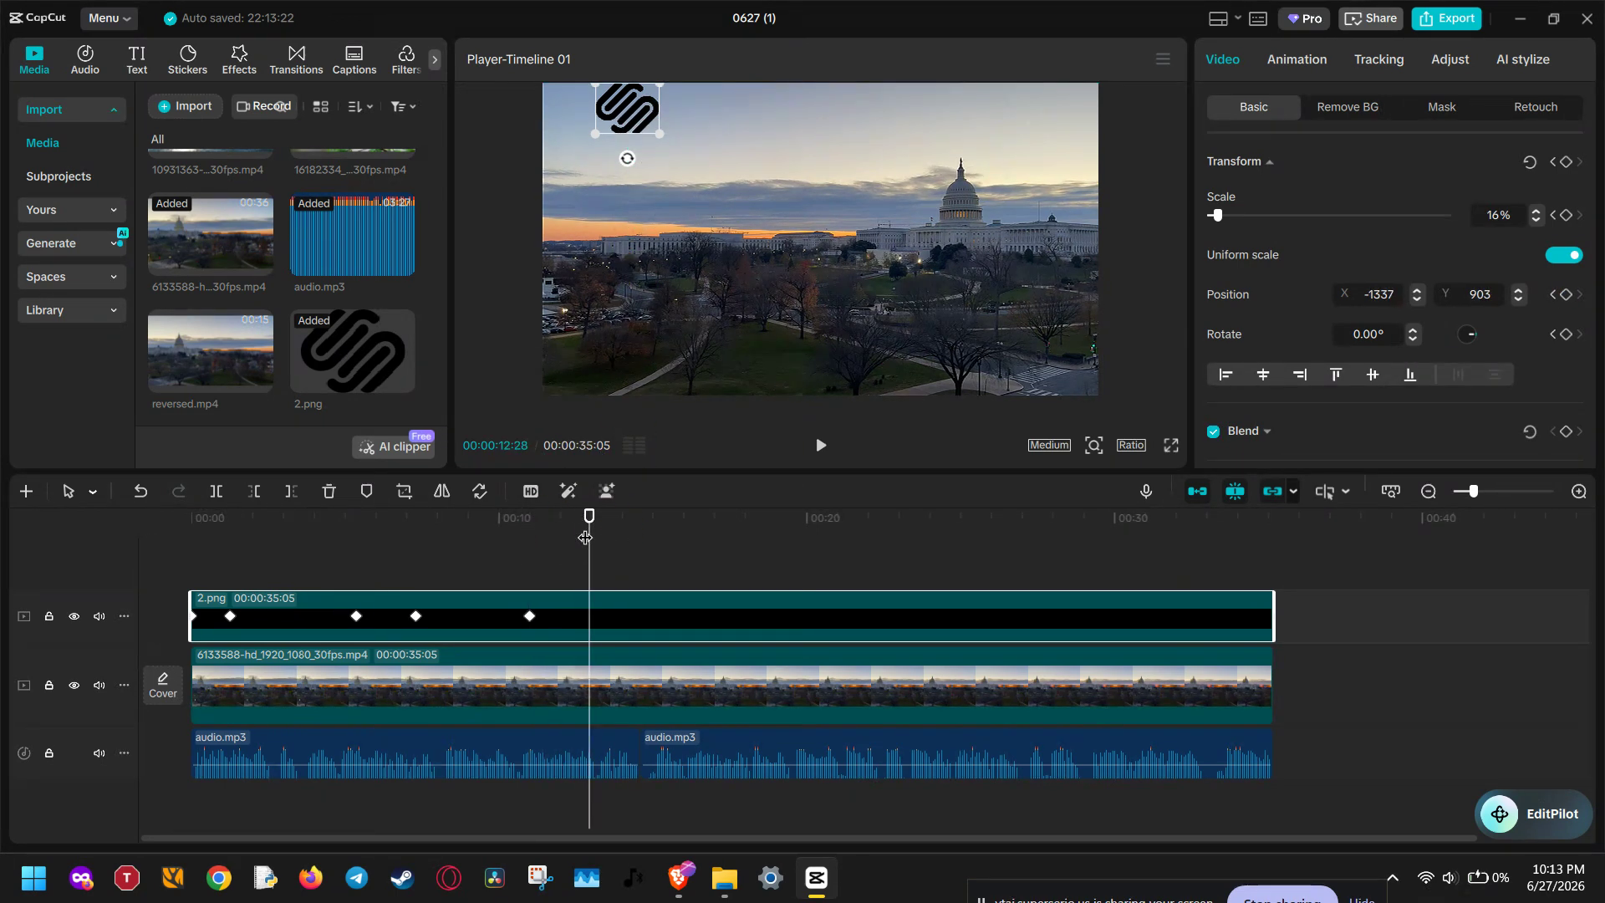
{"action": "left_click_drag", "start_coordinate": [589, 548], "coordinate": [650, 555]}
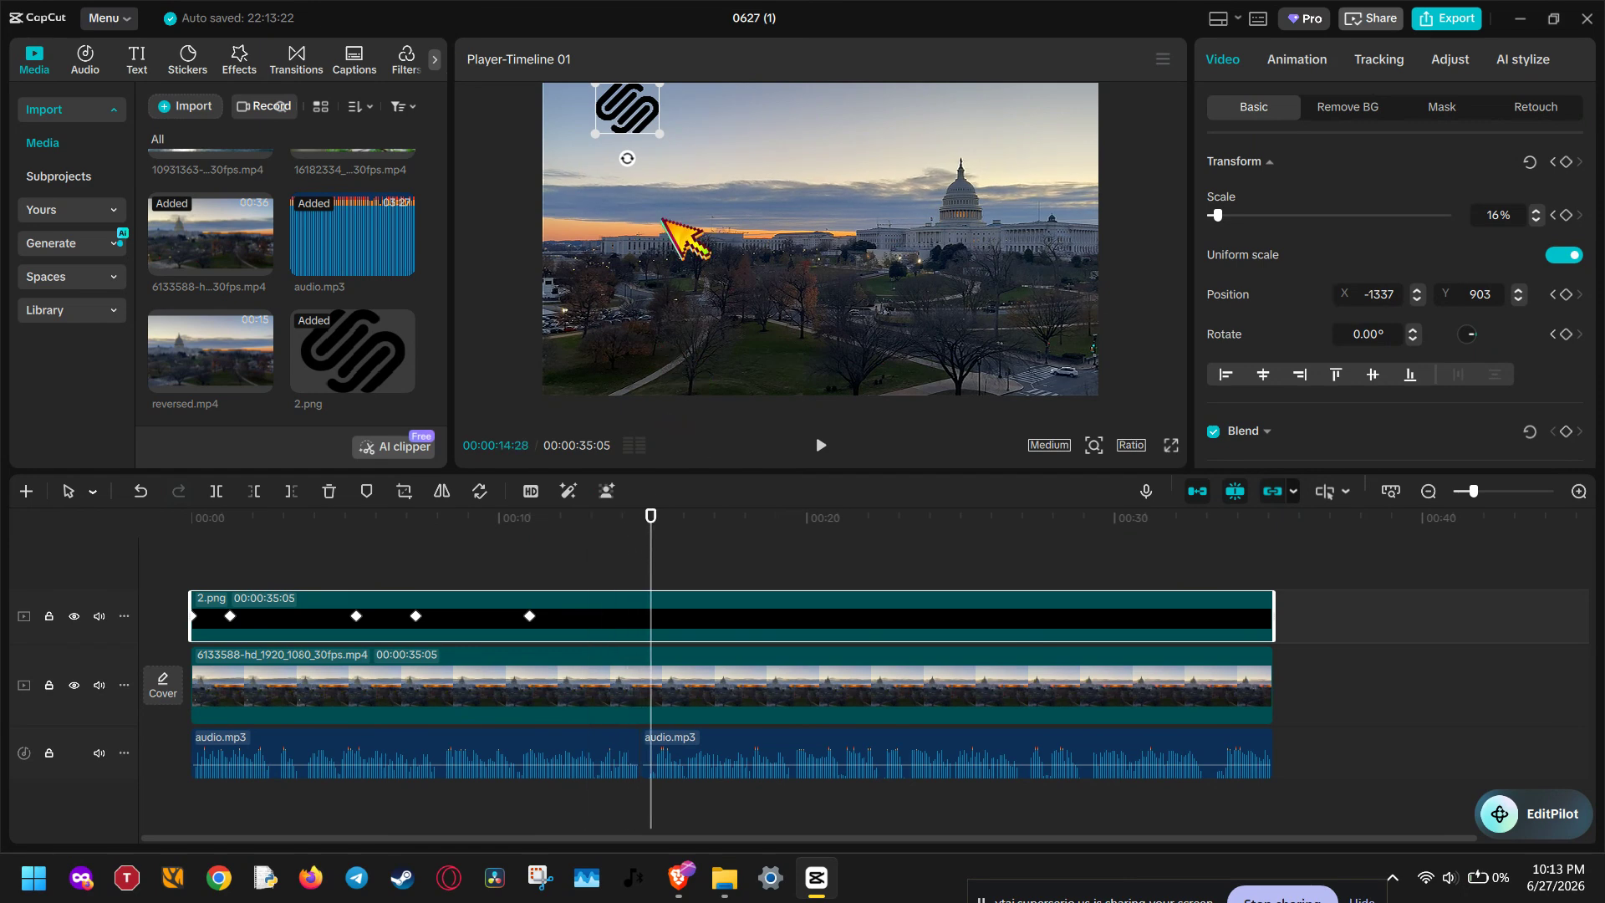
{"action": "left_click_drag", "start_coordinate": [638, 114], "coordinate": [853, 374]}
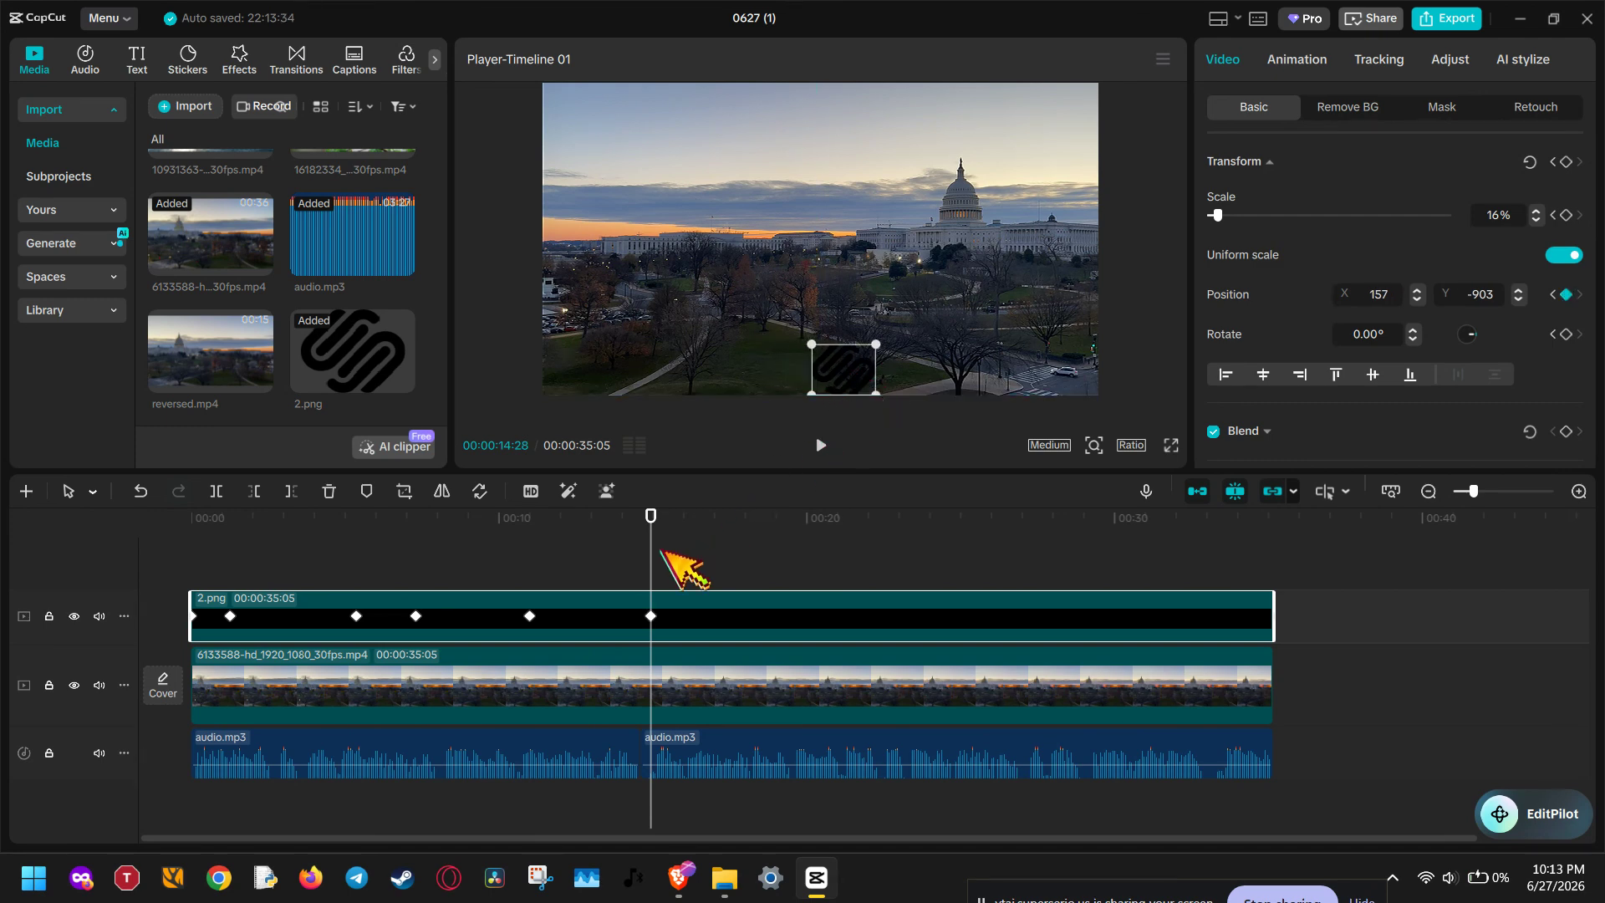
Step: Keyframe the logo against the frame's right edge at about 17 seconds and at about X 1034, Y 903 at 00:00:22:21
{"action": "left_click_drag", "start_coordinate": [651, 568], "coordinate": [723, 557]}
{"action": "left_click_drag", "start_coordinate": [846, 362], "coordinate": [1070, 264]}
{"action": "left_click_drag", "start_coordinate": [723, 564], "coordinate": [890, 556]}
{"action": "left_click_drag", "start_coordinate": [1074, 282], "coordinate": [988, 134]}
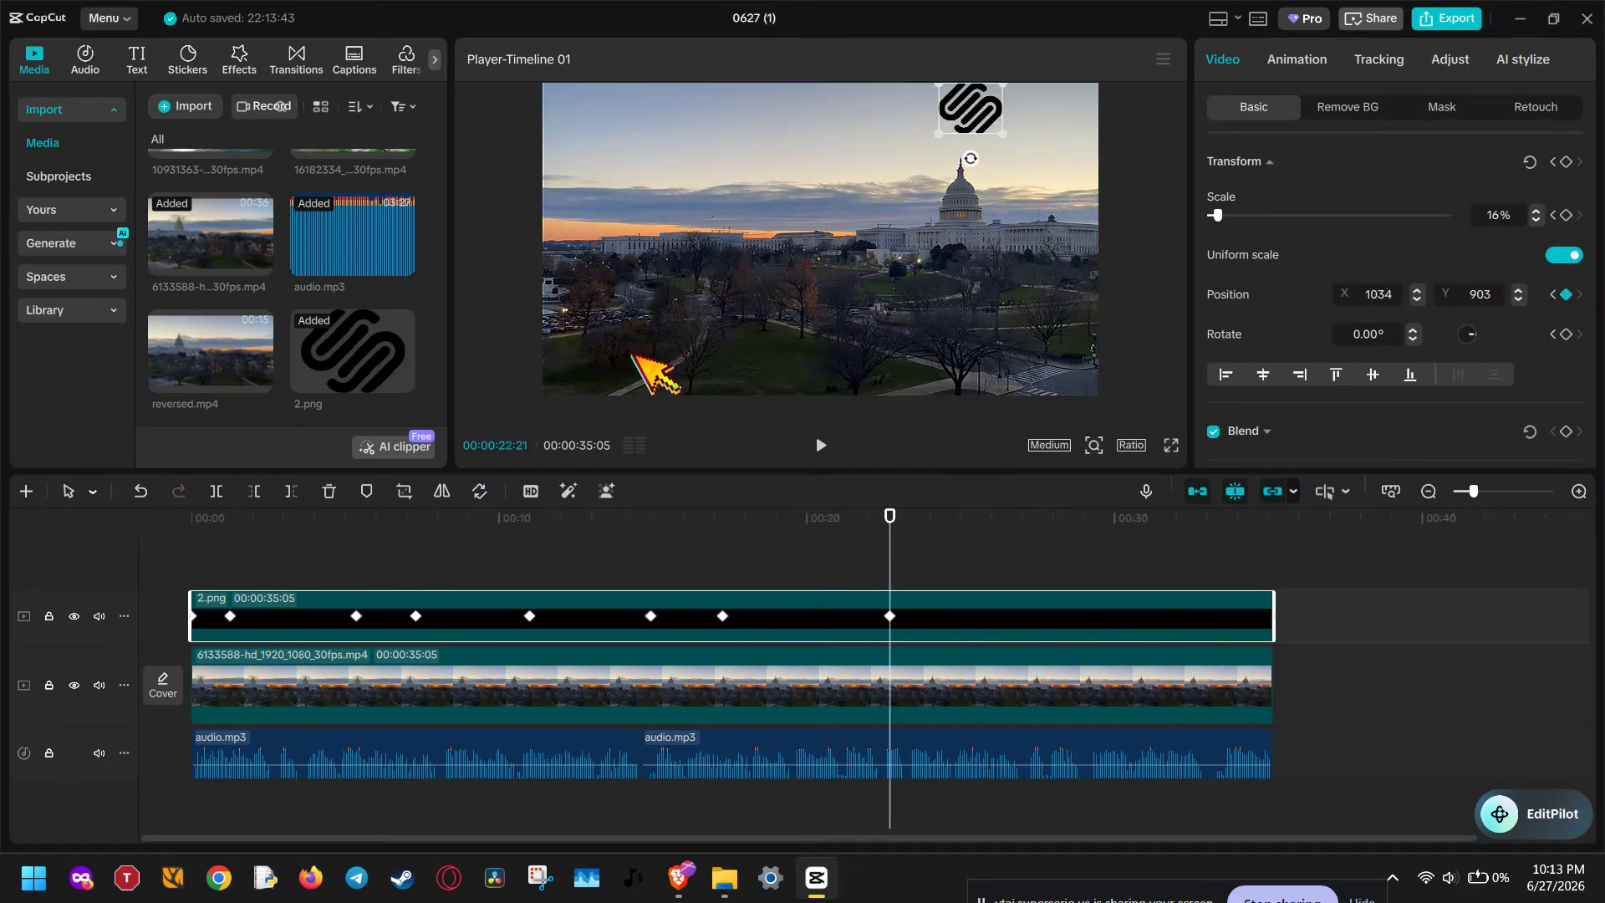
{"action": "left_click", "coordinate": [193, 525]}
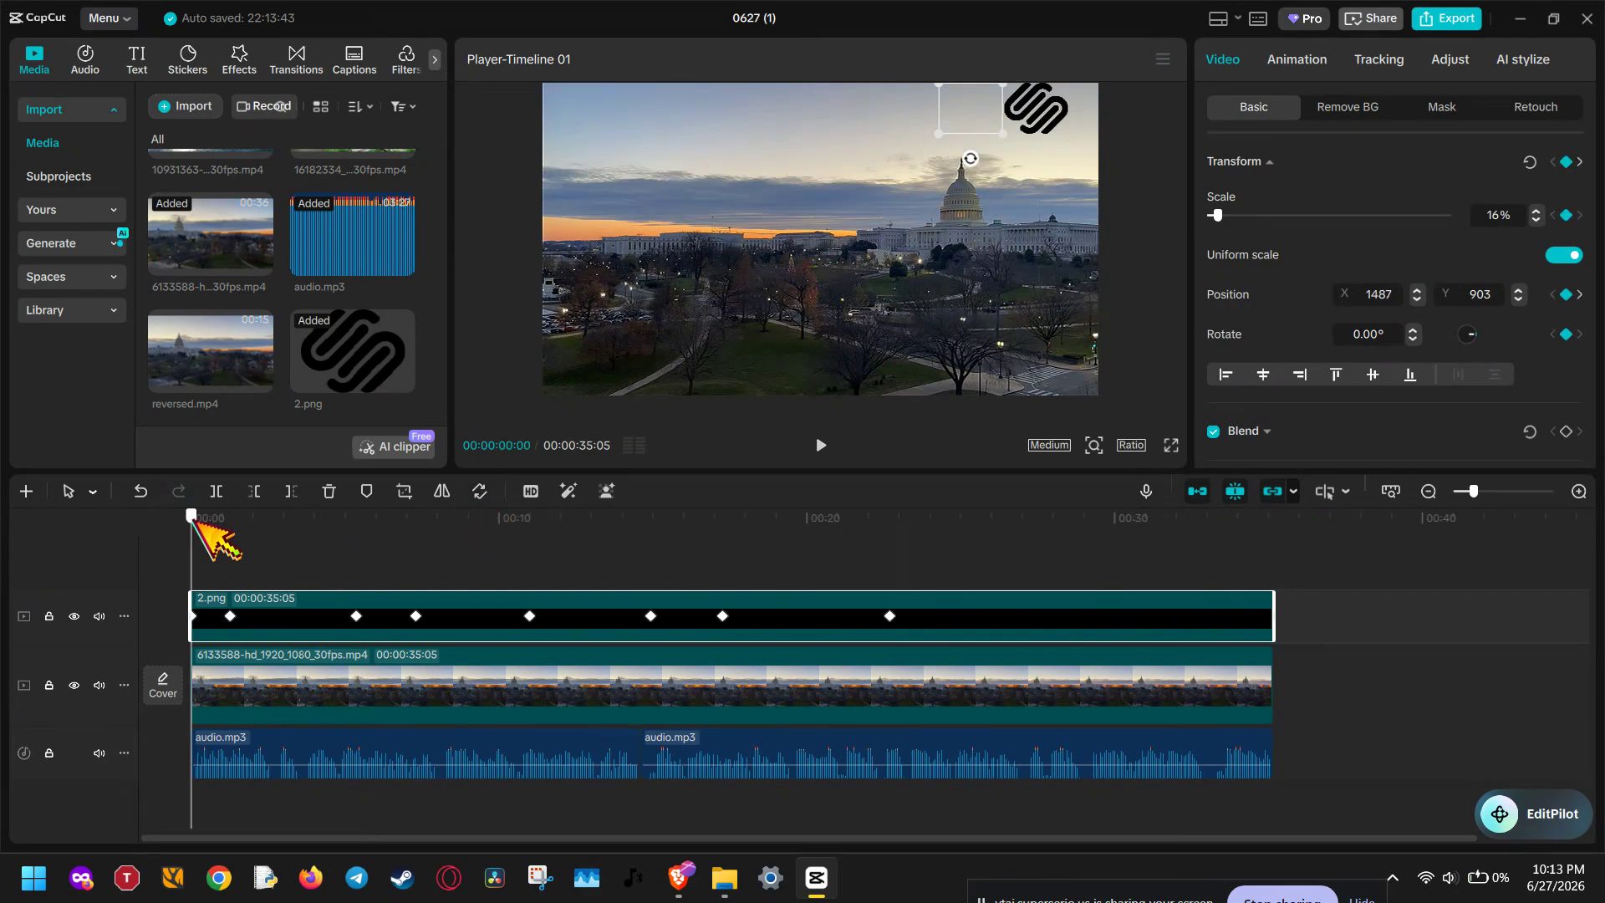
Step: Start playing the logo animation from the beginning of the timeline and mute the audio track
{"action": "left_click", "coordinate": [821, 445]}
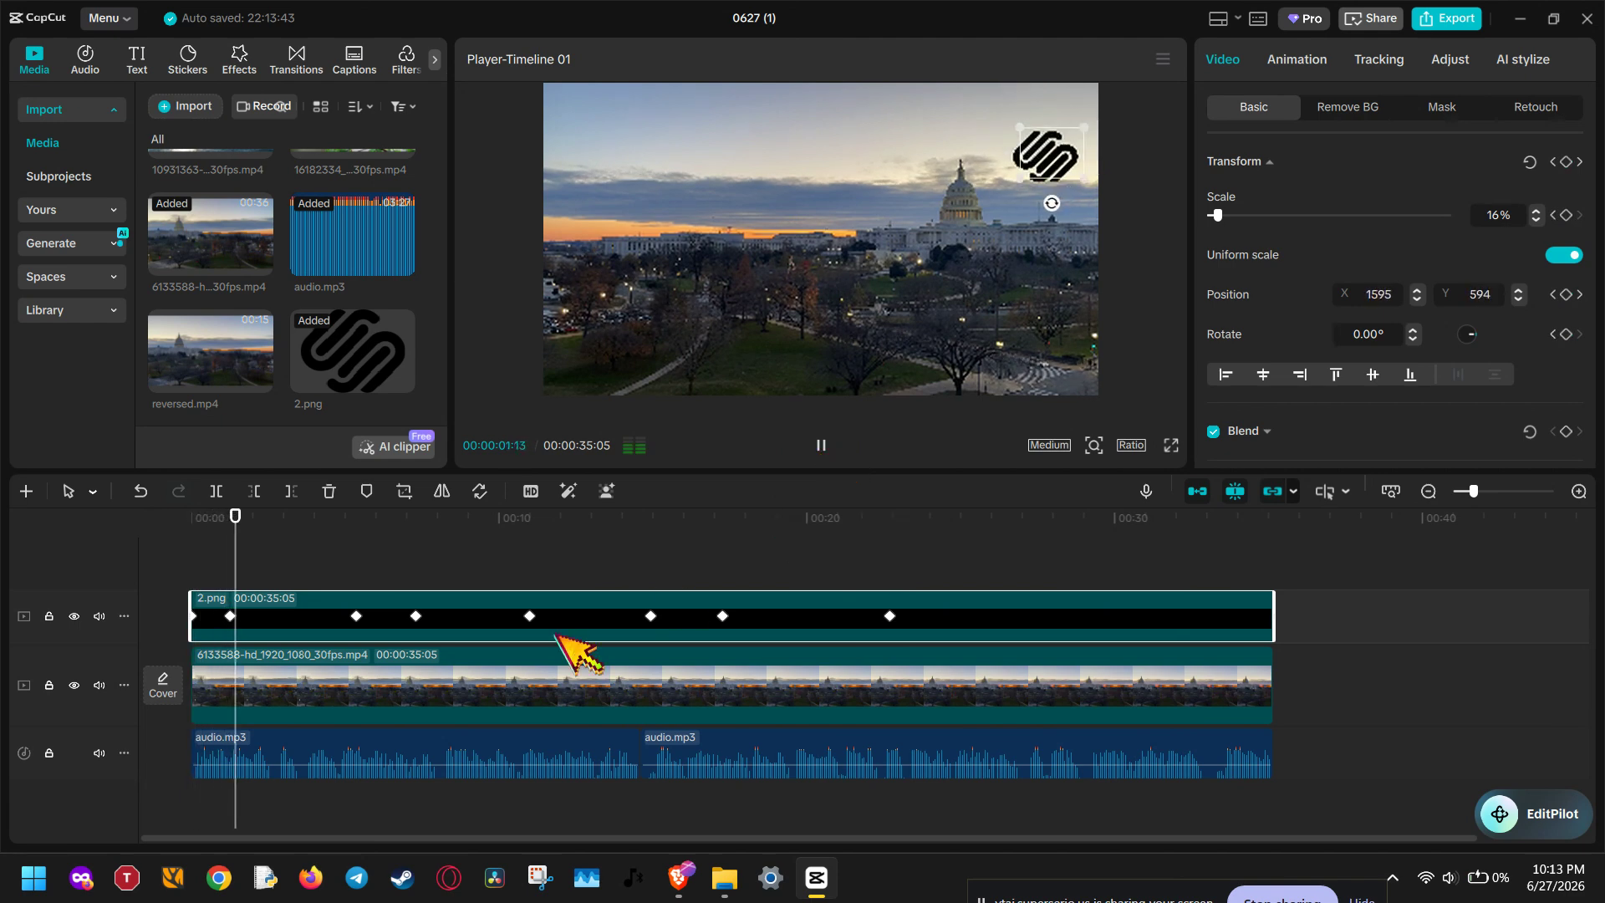
{"action": "left_click", "coordinate": [99, 752]}
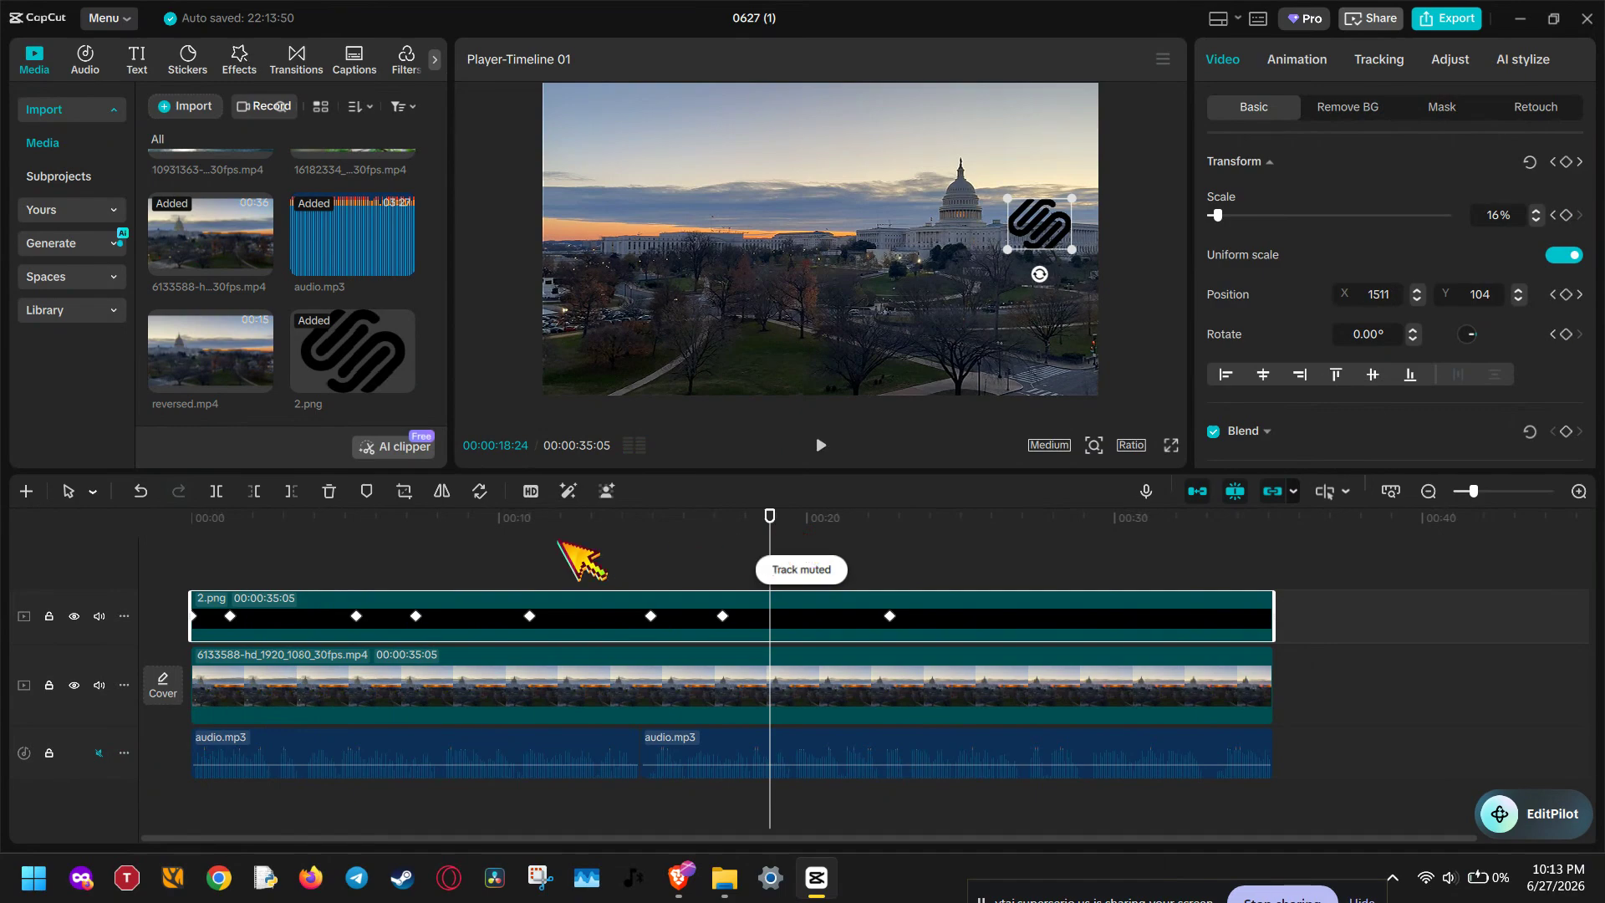
Step: Replay the logo animation from the timeline's start, reselect the 2.png clip during playback, and pause just past its last keyframe
{"action": "left_click", "coordinate": [197, 542]}
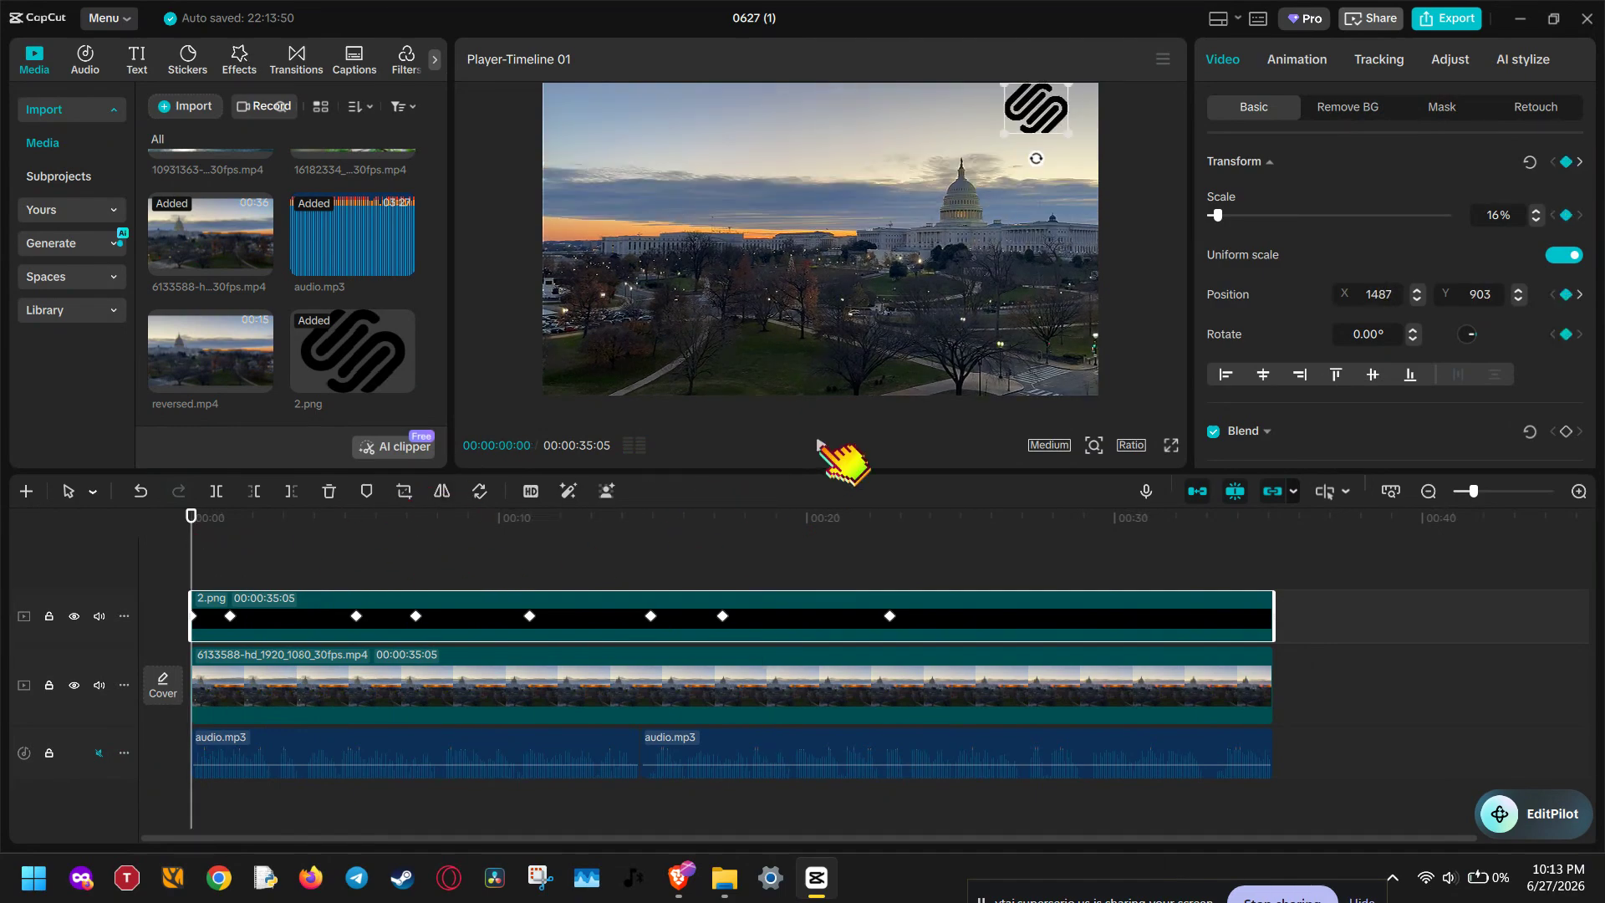
{"action": "left_click", "coordinate": [820, 445]}
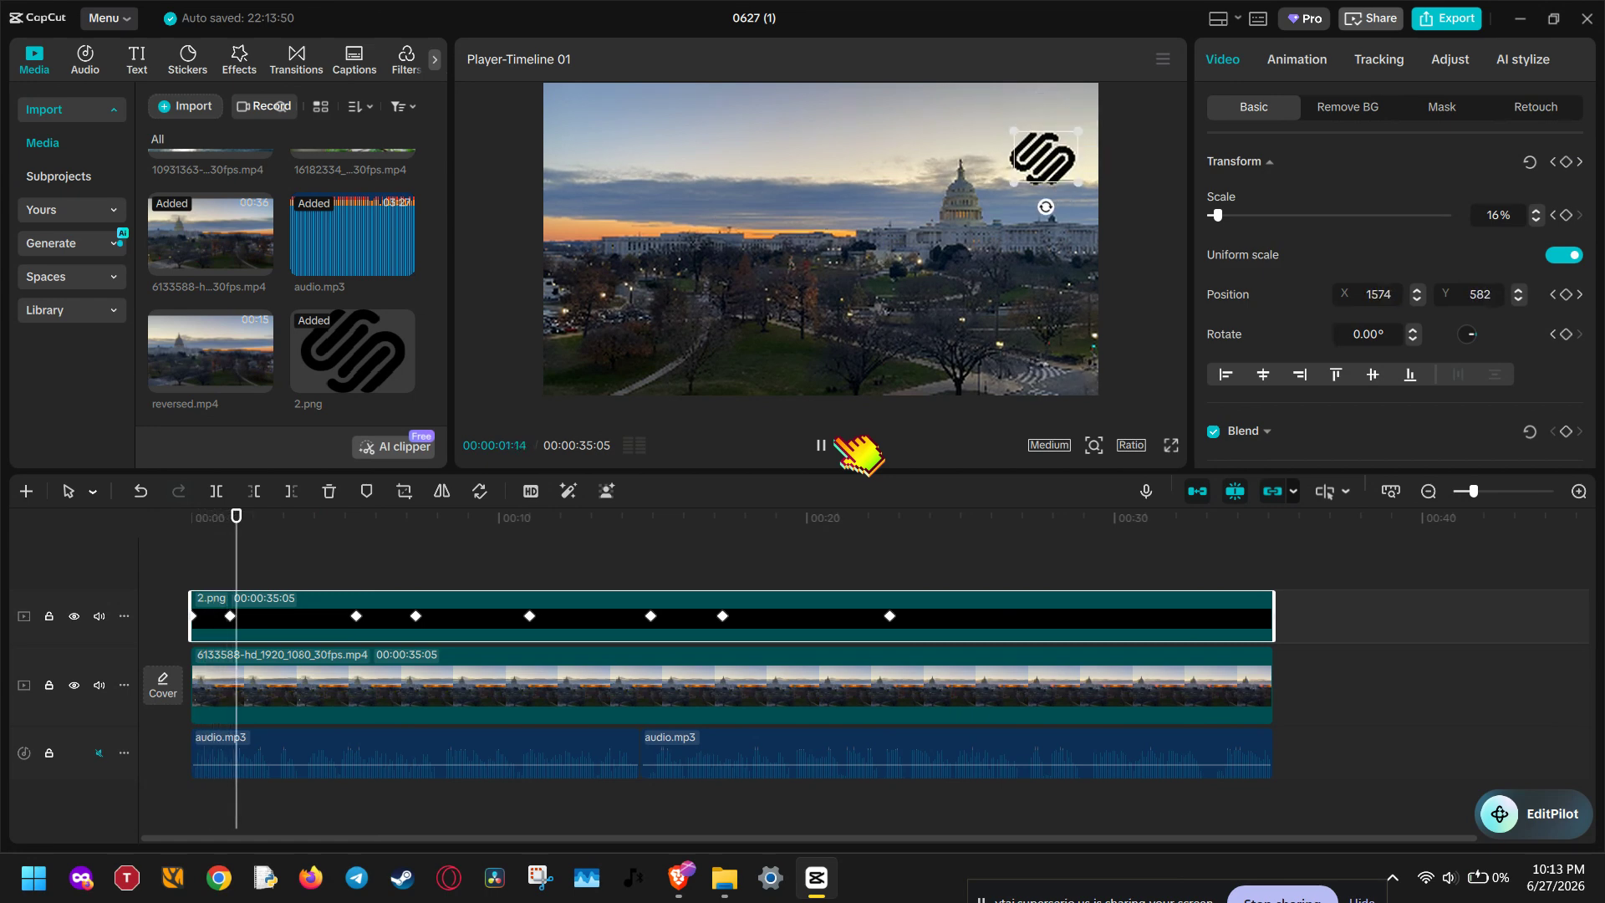
{"action": "left_click", "coordinate": [1225, 696]}
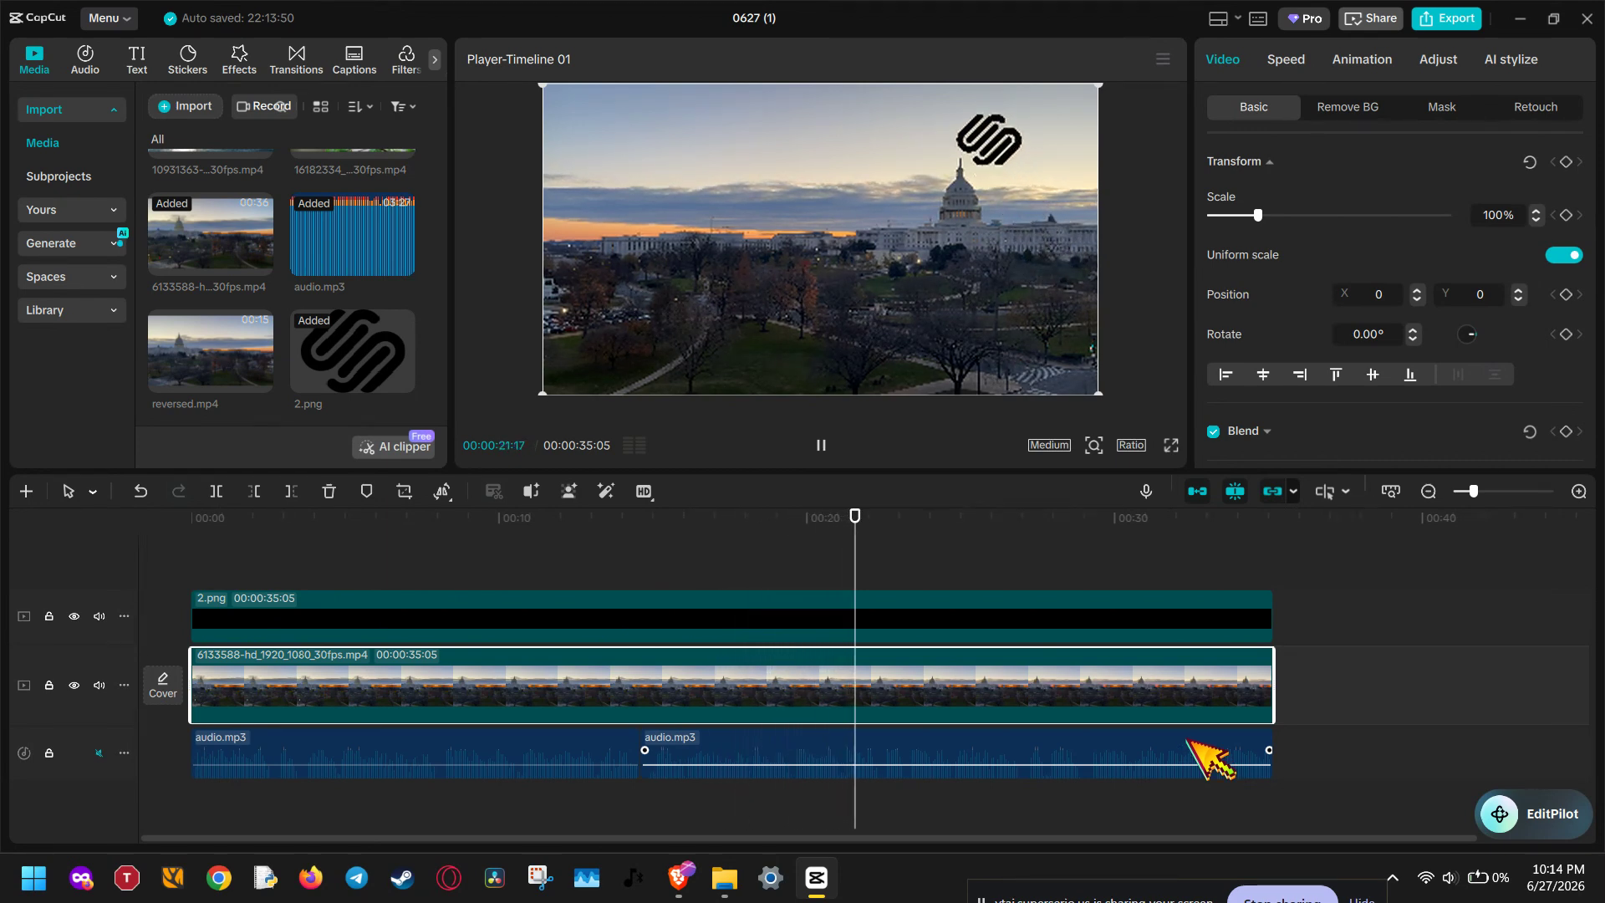
{"action": "left_click", "coordinate": [1063, 623]}
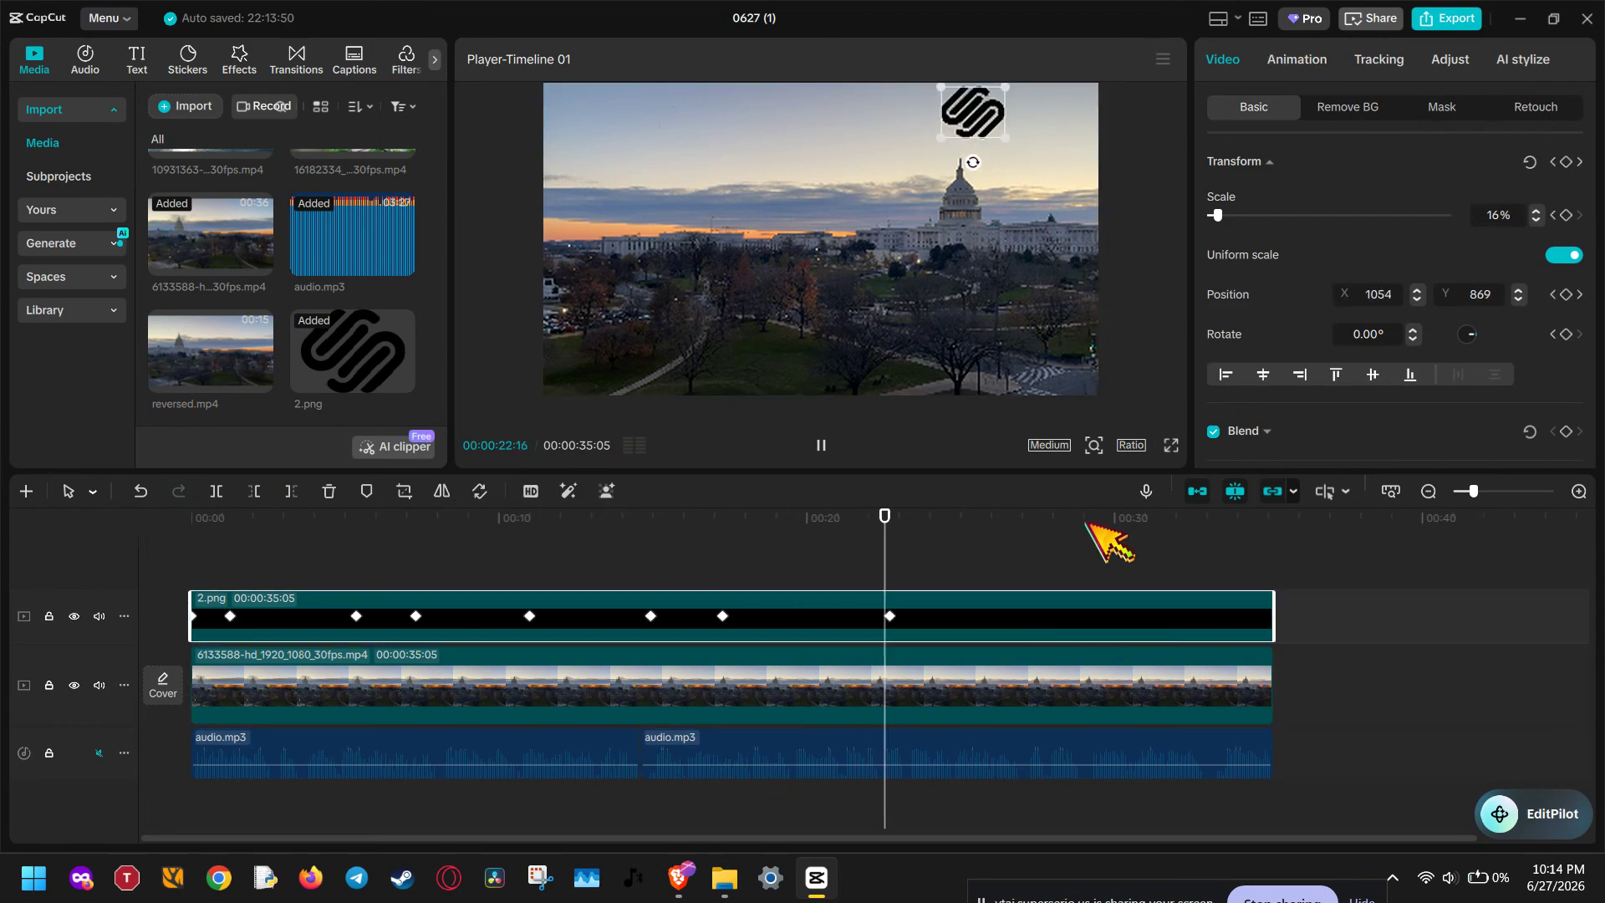
{"action": "left_click", "coordinate": [821, 444]}
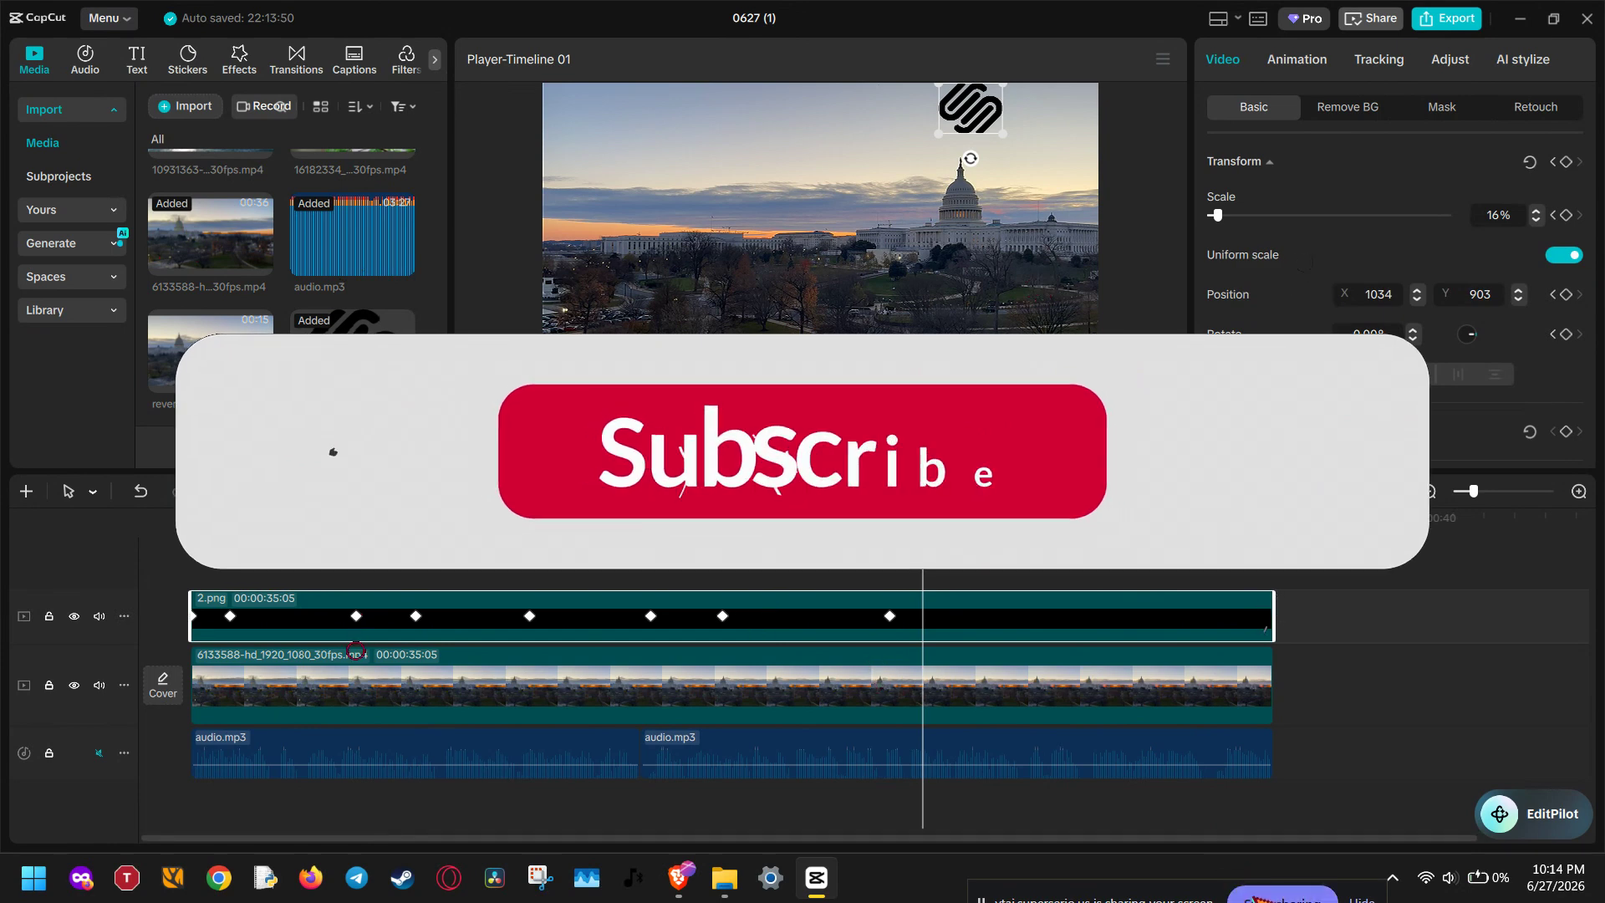